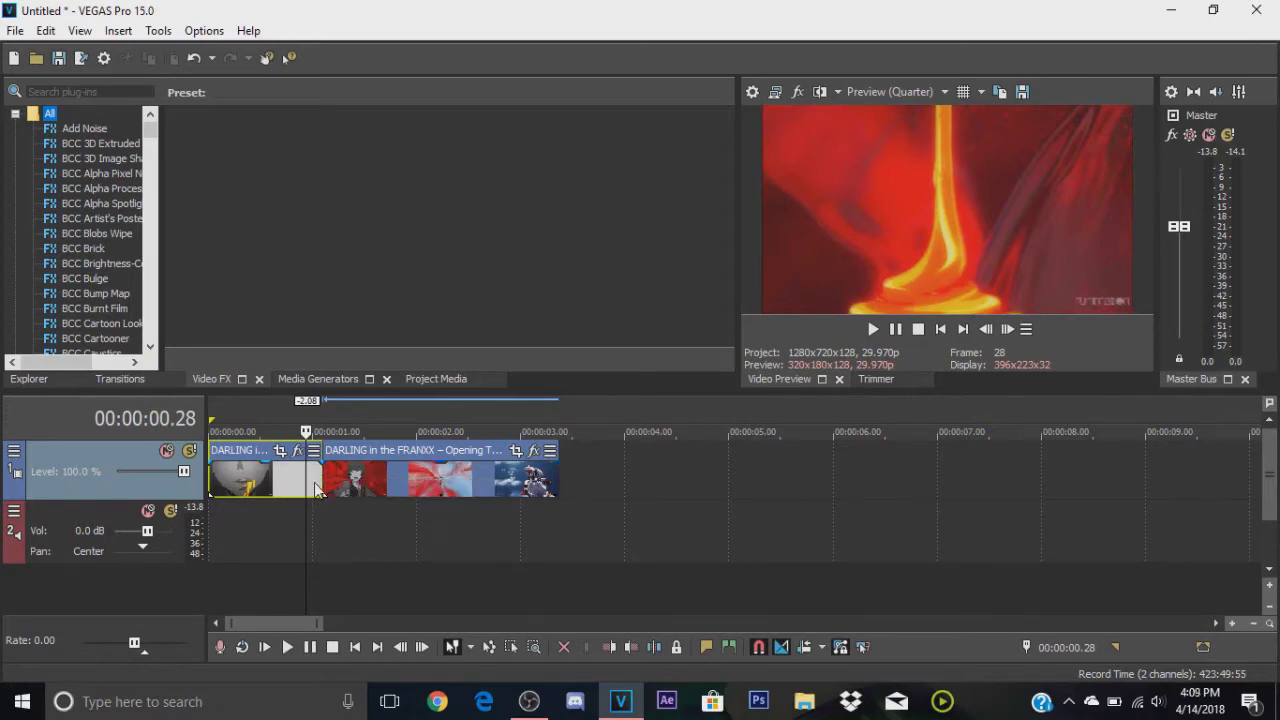
# Step: Preview both anime clips on the timeline, ending with the first clip selected
pyautogui.click(293, 470)
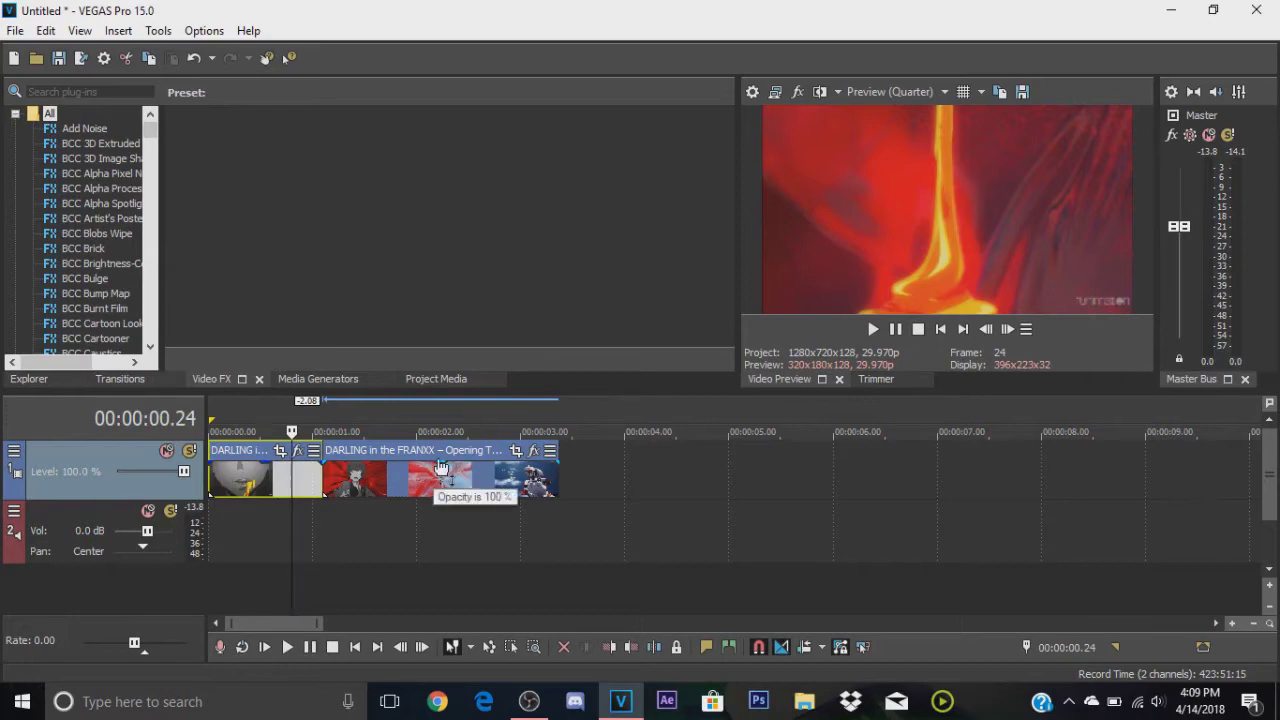
pyautogui.click(356, 477)
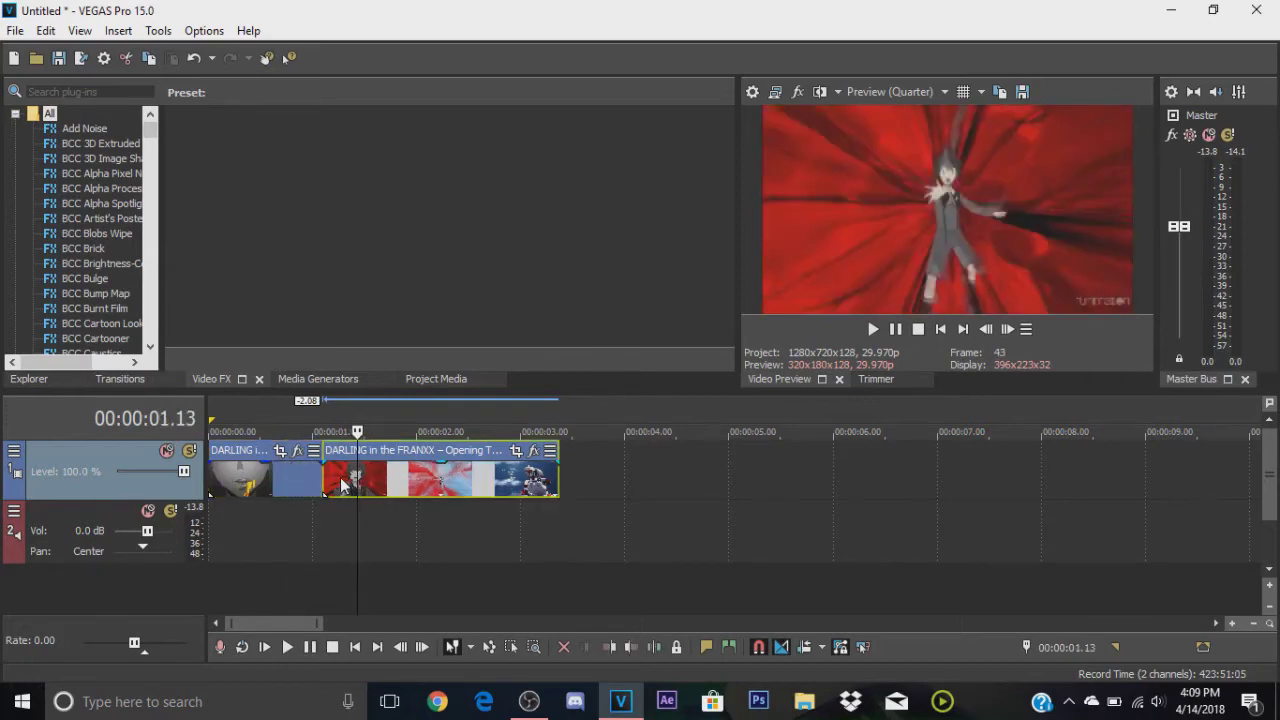
pyautogui.click(341, 481)
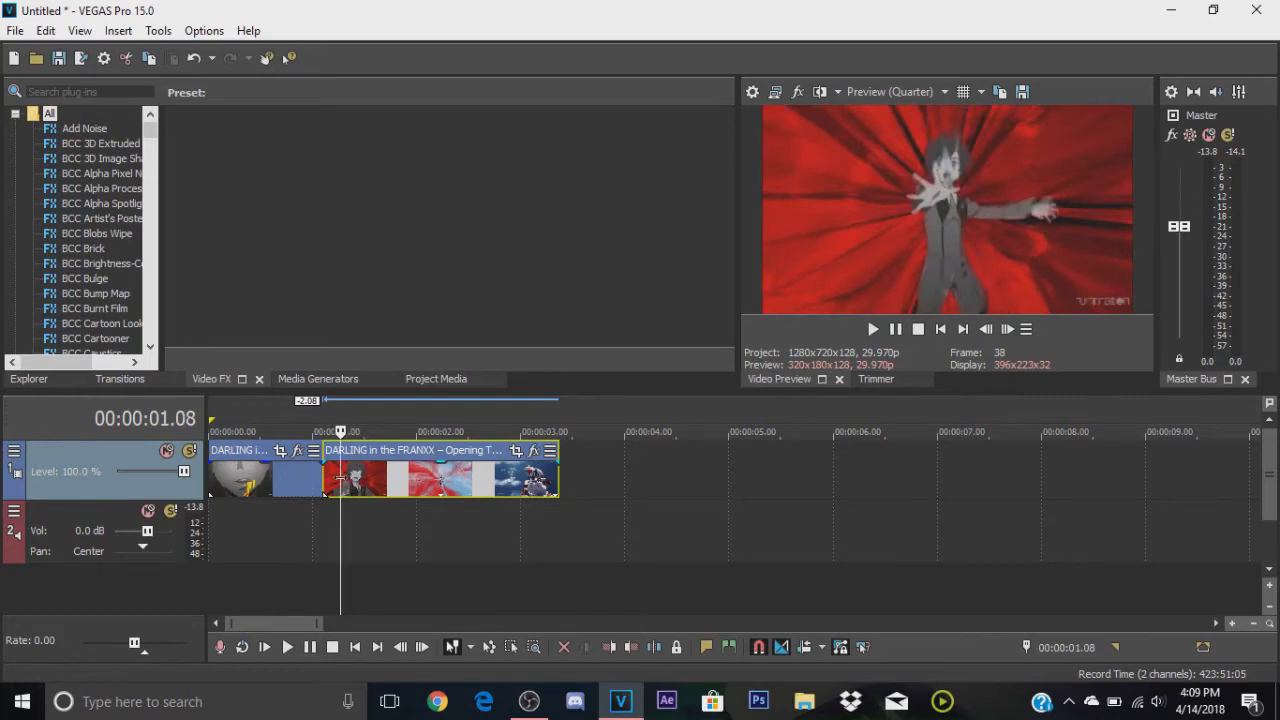
pyautogui.click(296, 482)
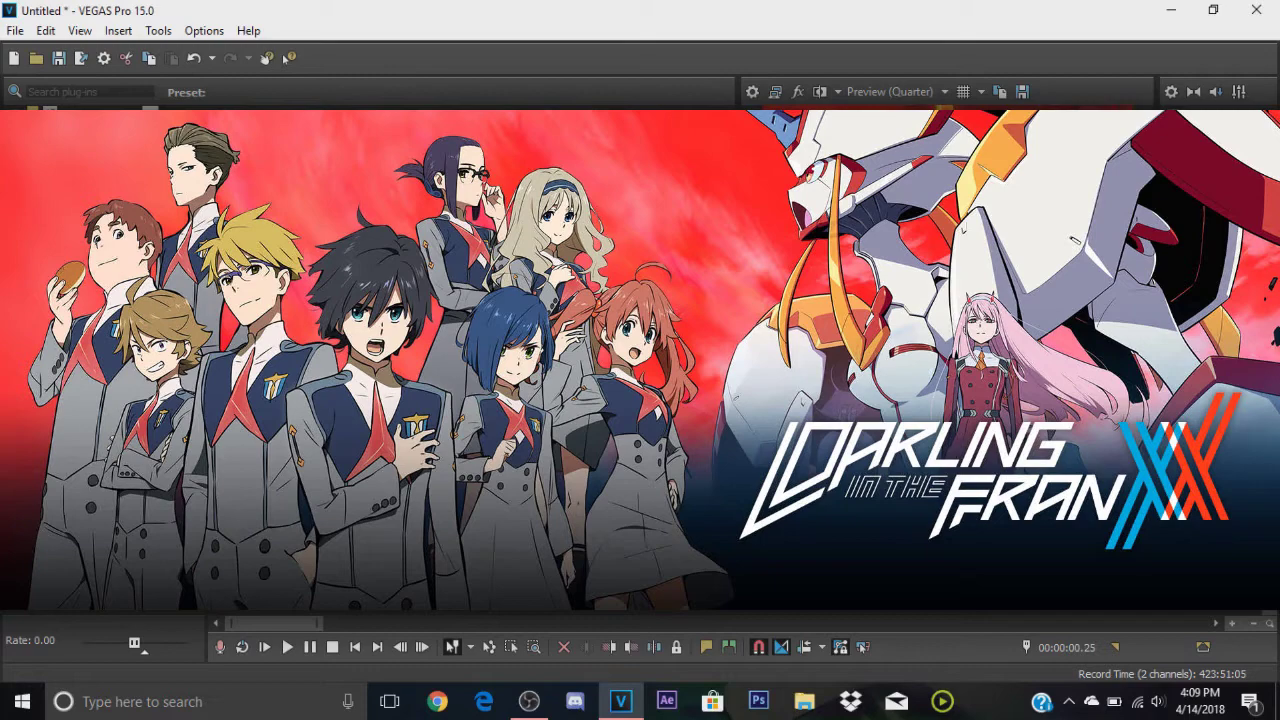
pyautogui.click(341, 481)
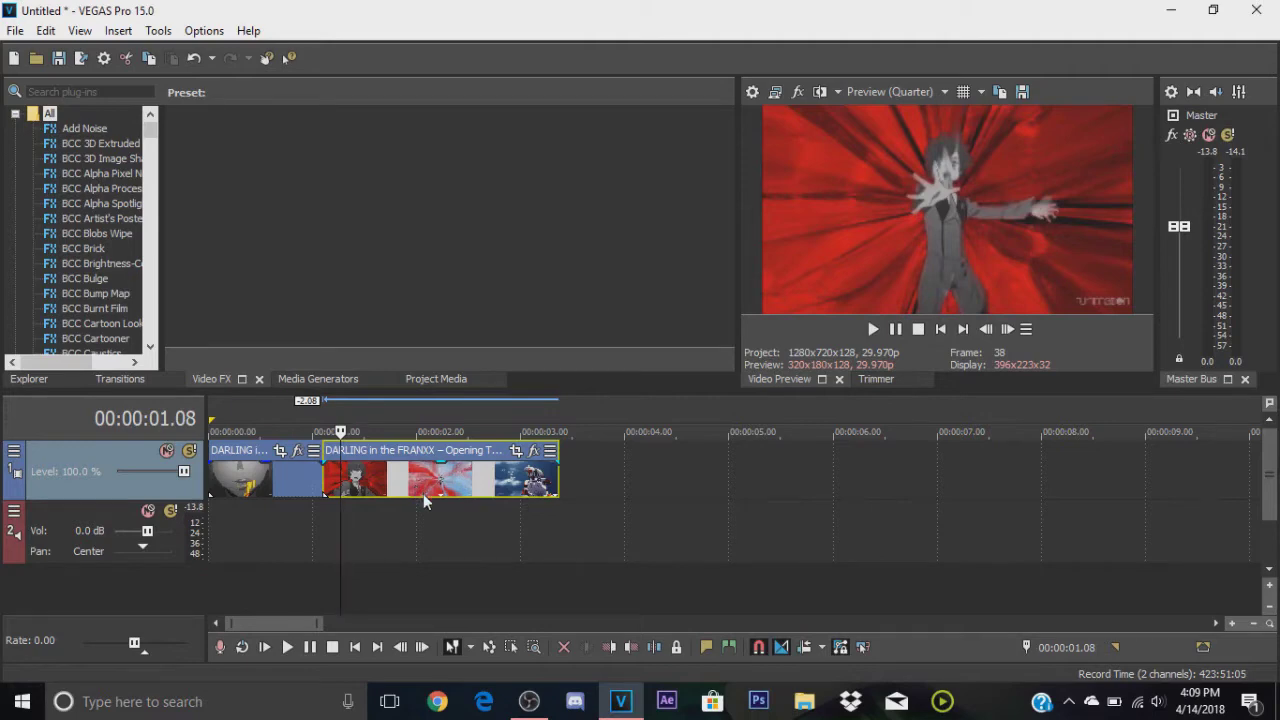
pyautogui.click(295, 480)
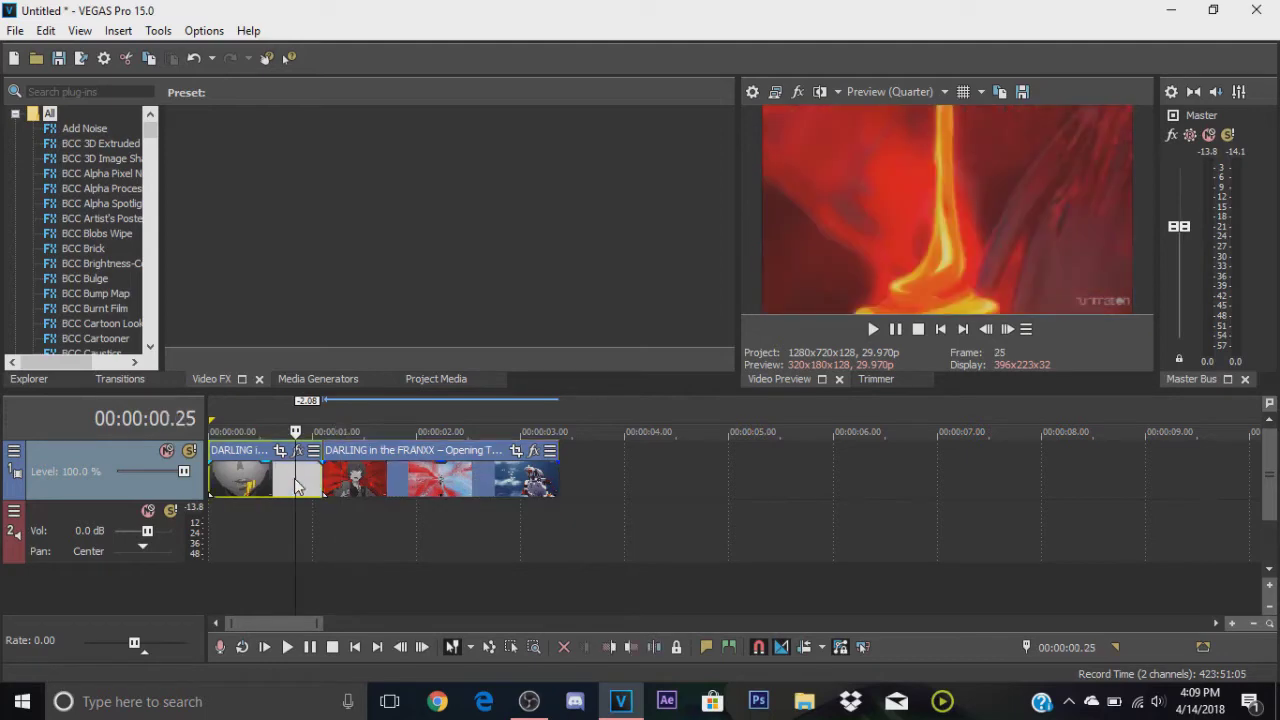
pyautogui.click(359, 480)
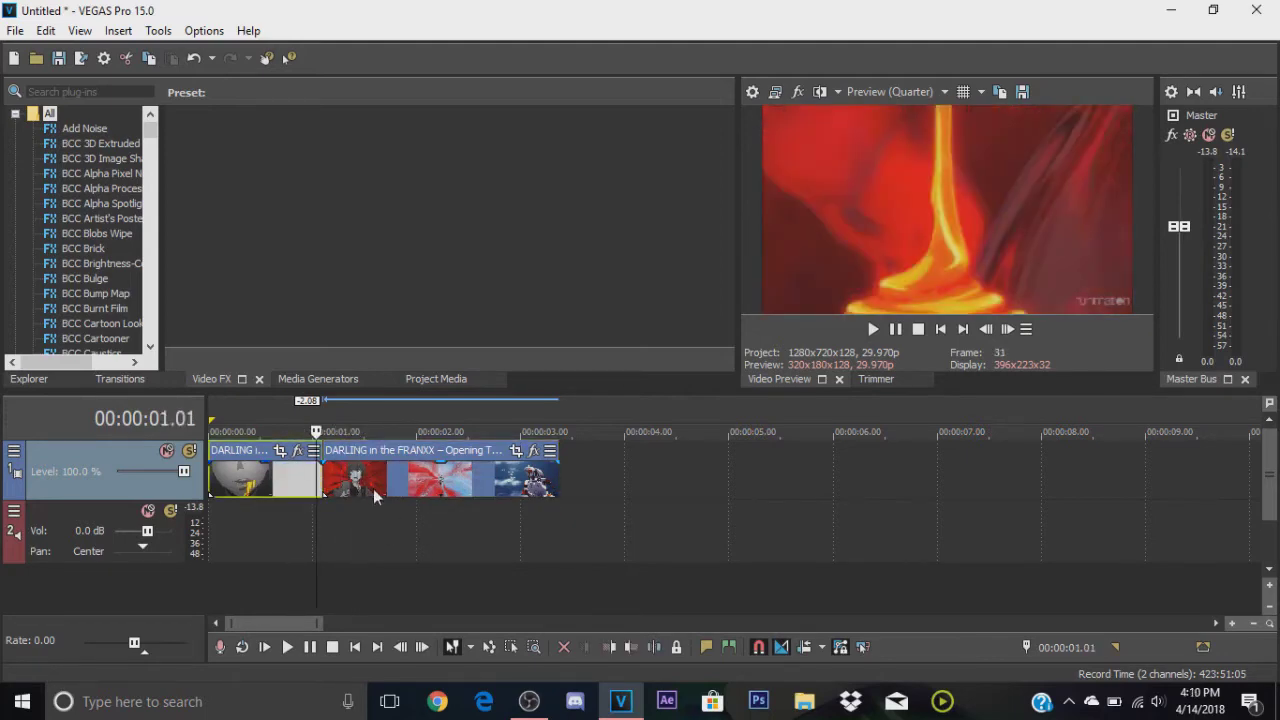
pyautogui.click(366, 480)
pyautogui.click(298, 476)
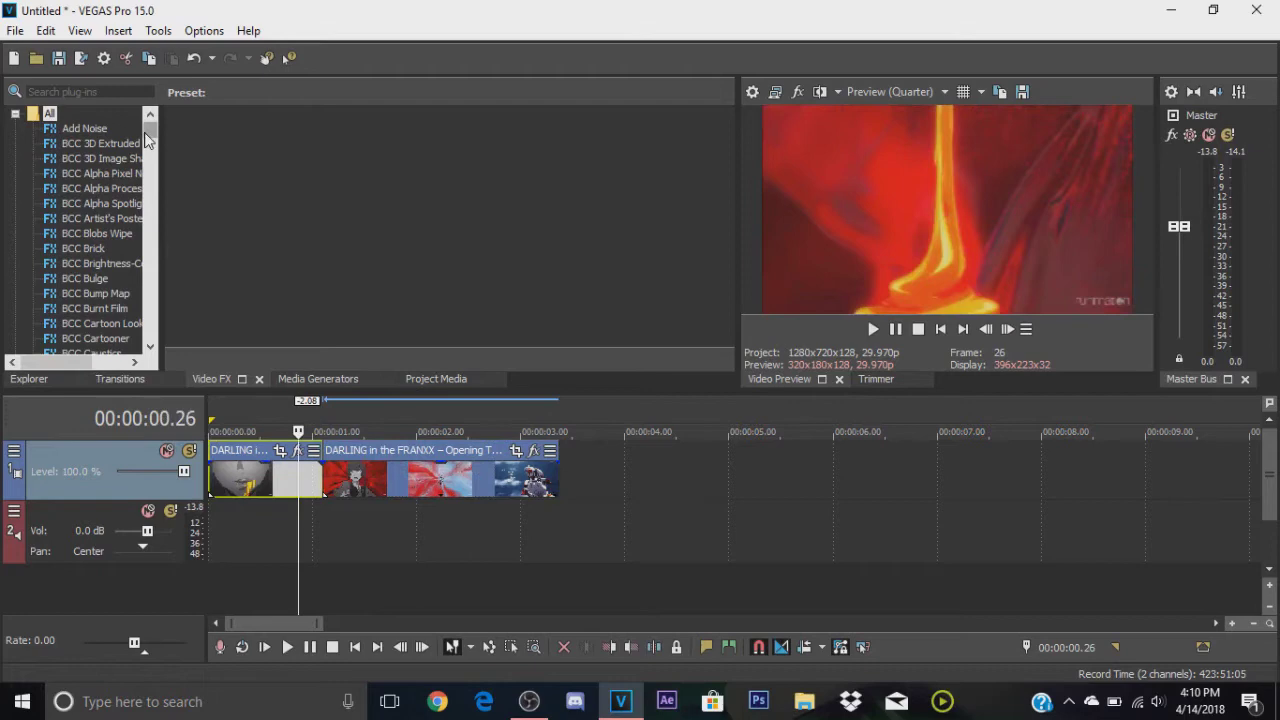
# Step: Drag the S_WarpChroma (Default) preset from Video FX onto the first clip
pyautogui.moveTo(149, 141); pyautogui.dragTo(155, 296)
pyautogui.click(112, 203)
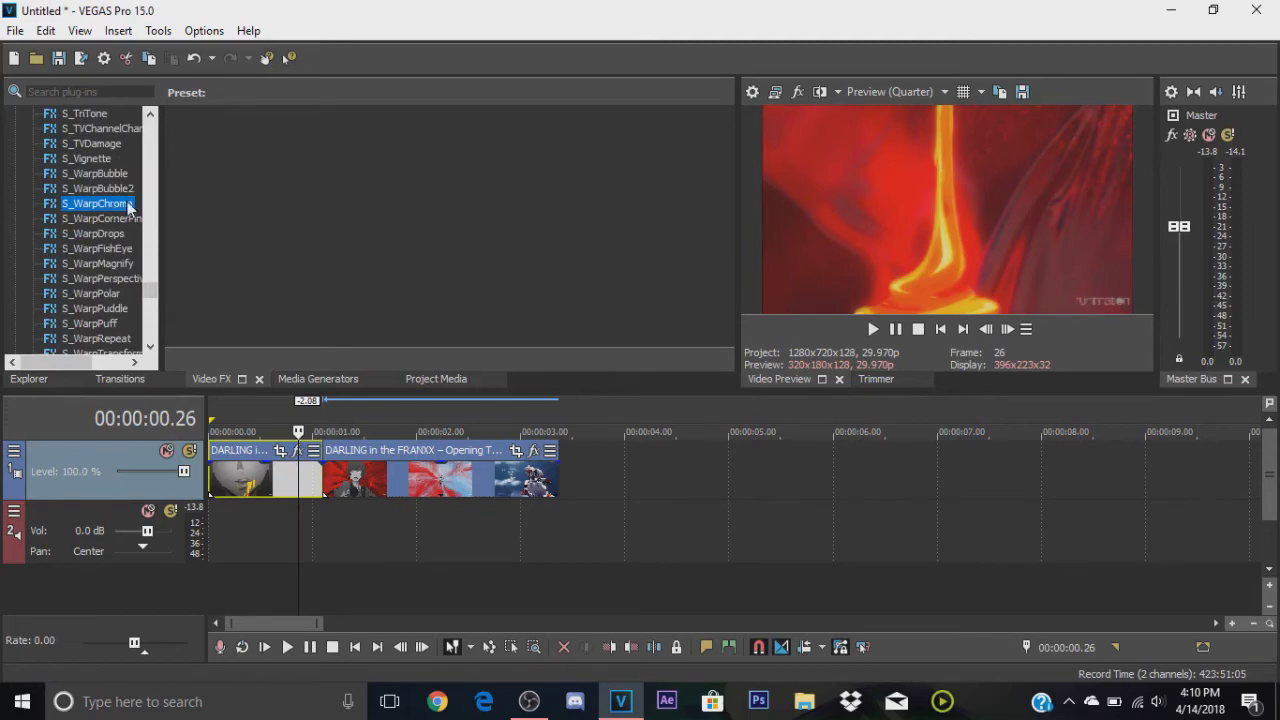
pyautogui.moveTo(219, 148); pyautogui.dragTo(310, 480)
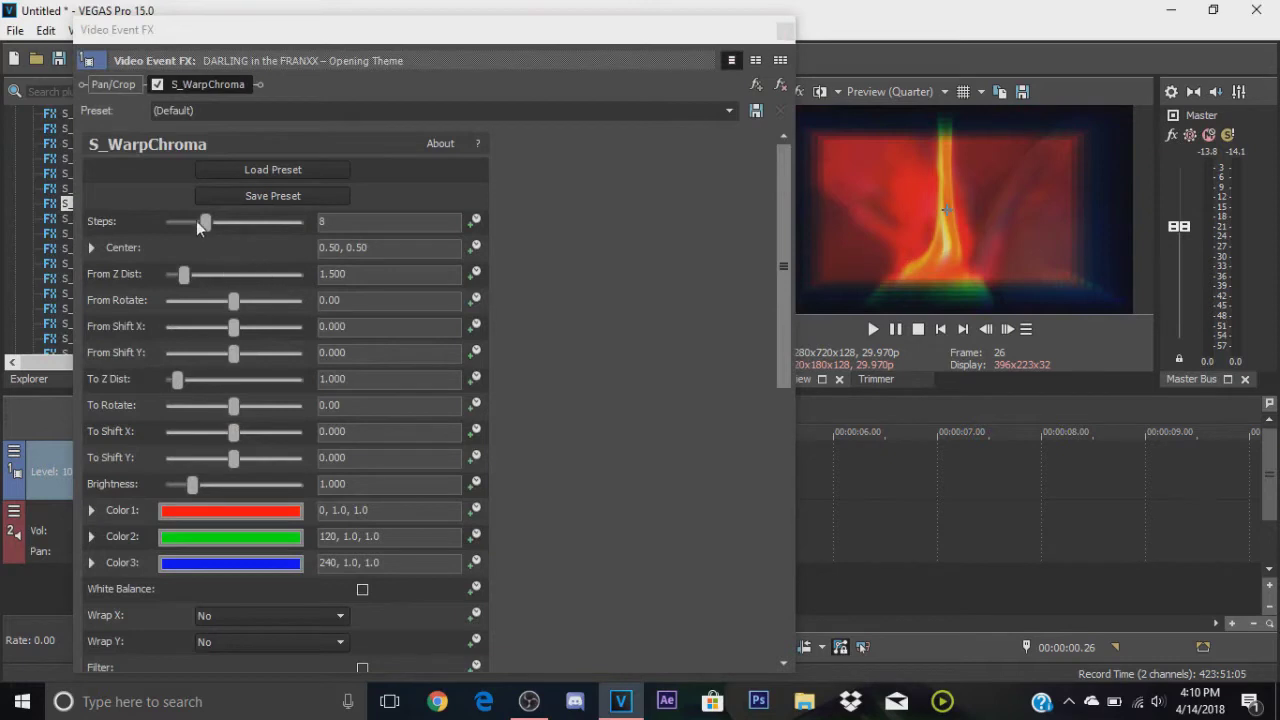
# Step: Raise Steps to 20, enter From Z Dist 1.000, and choose Reflect for Wrap X and Wrap Y
pyautogui.moveTo(205, 230); pyautogui.dragTo(402, 233)
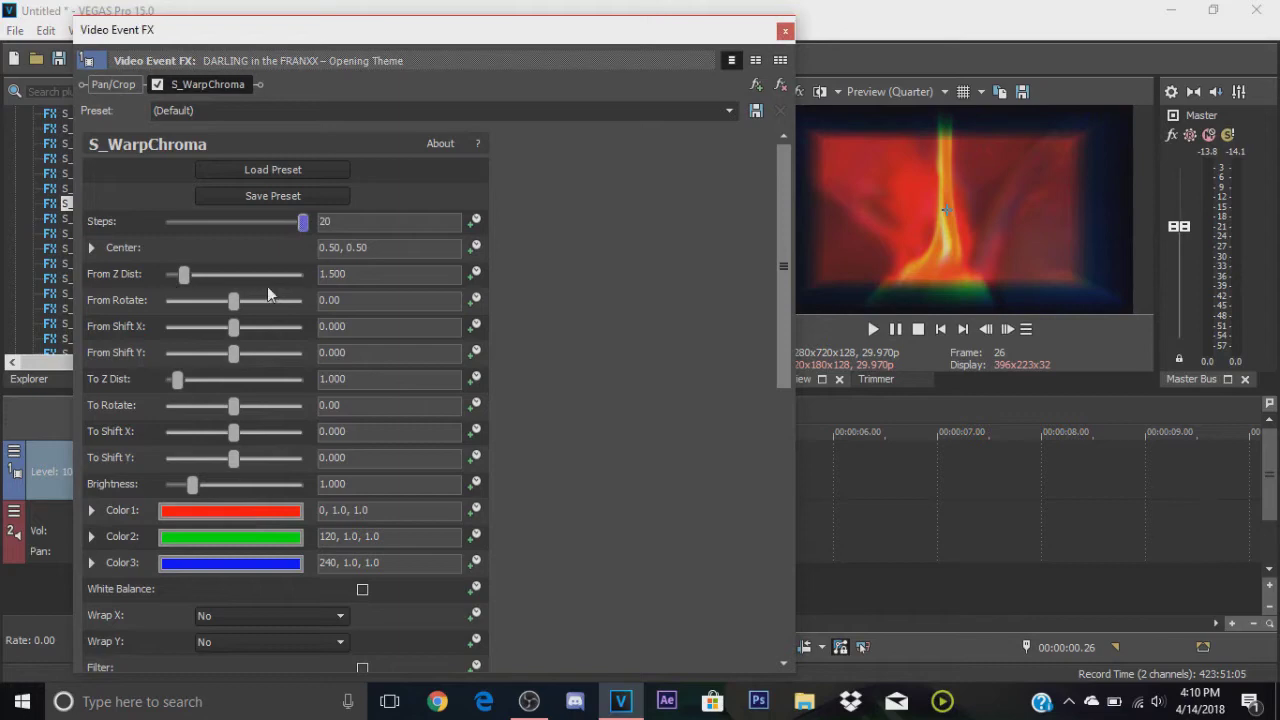
pyautogui.click(350, 276)
pyautogui.write('1')
pyautogui.press('Return')
pyautogui.click(215, 620)
pyautogui.click(222, 656)
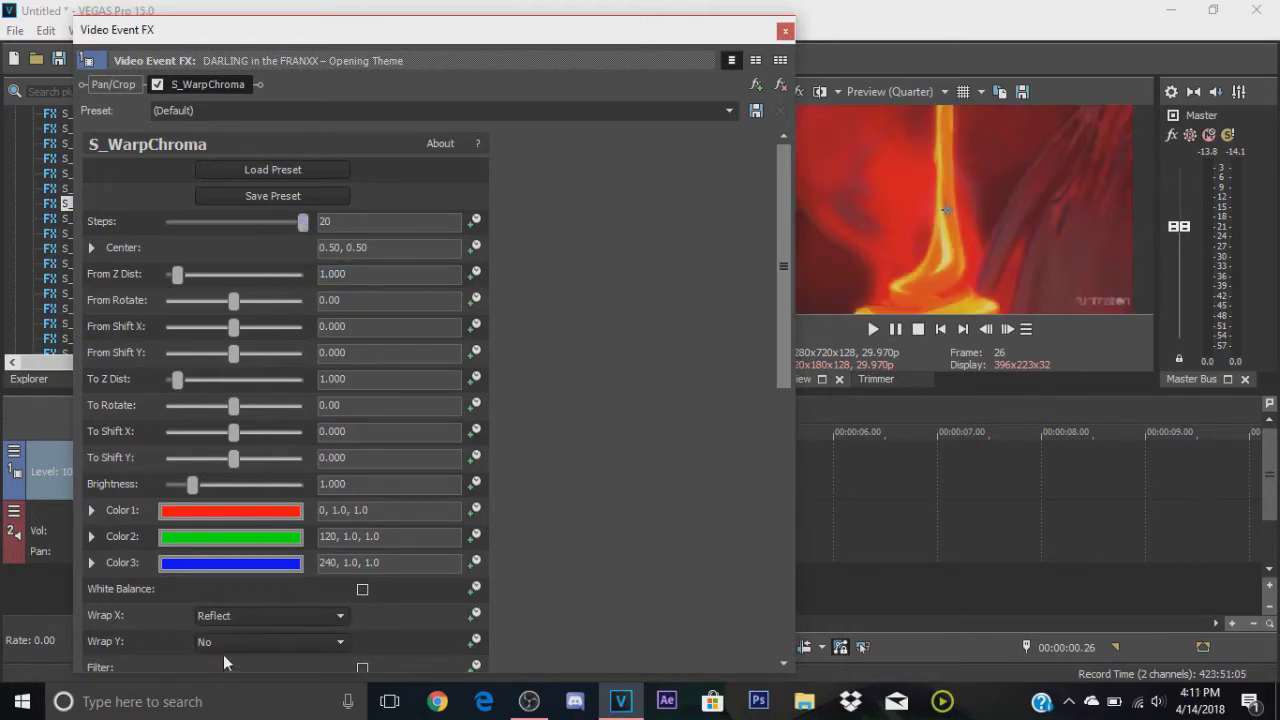
pyautogui.click(223, 648)
pyautogui.click(224, 685)
# Step: Keyframe From Z Dist: move its keyframe to 00:00:01.03 and add one at 00:00:00.23
pyautogui.click(474, 273)
pyautogui.click(230, 569)
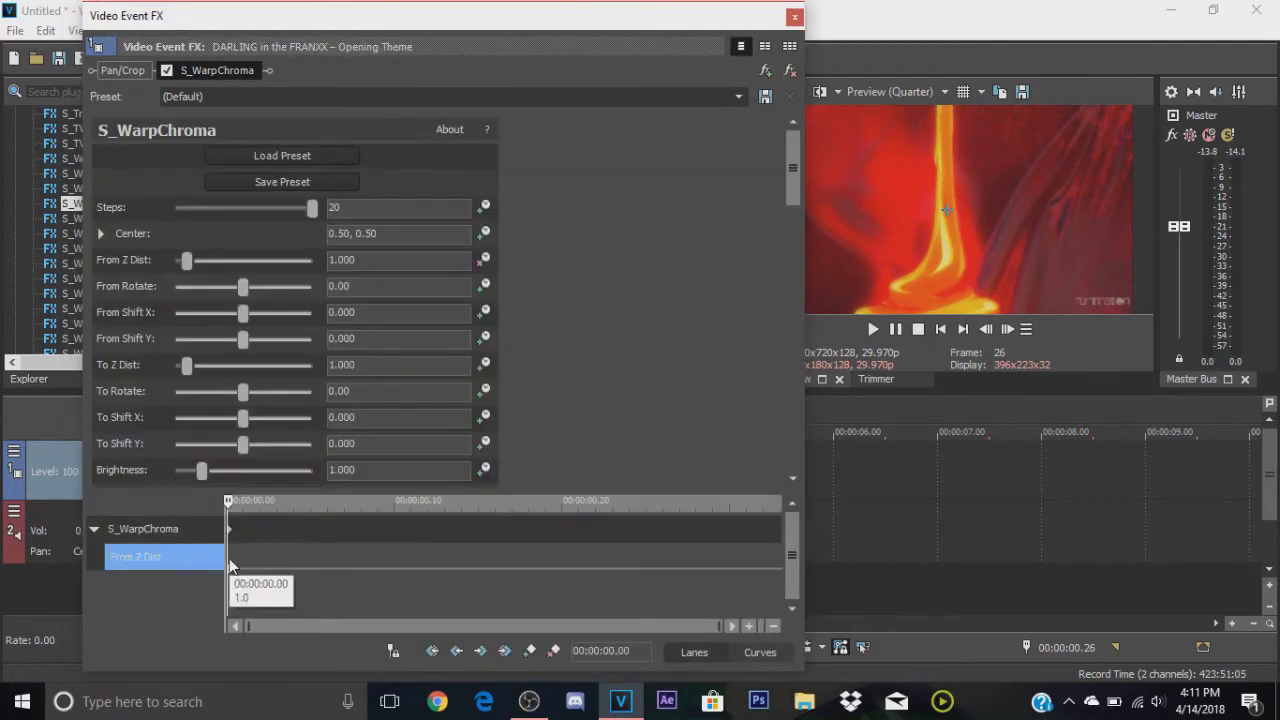
pyautogui.moveTo(229, 569); pyautogui.dragTo(810, 596)
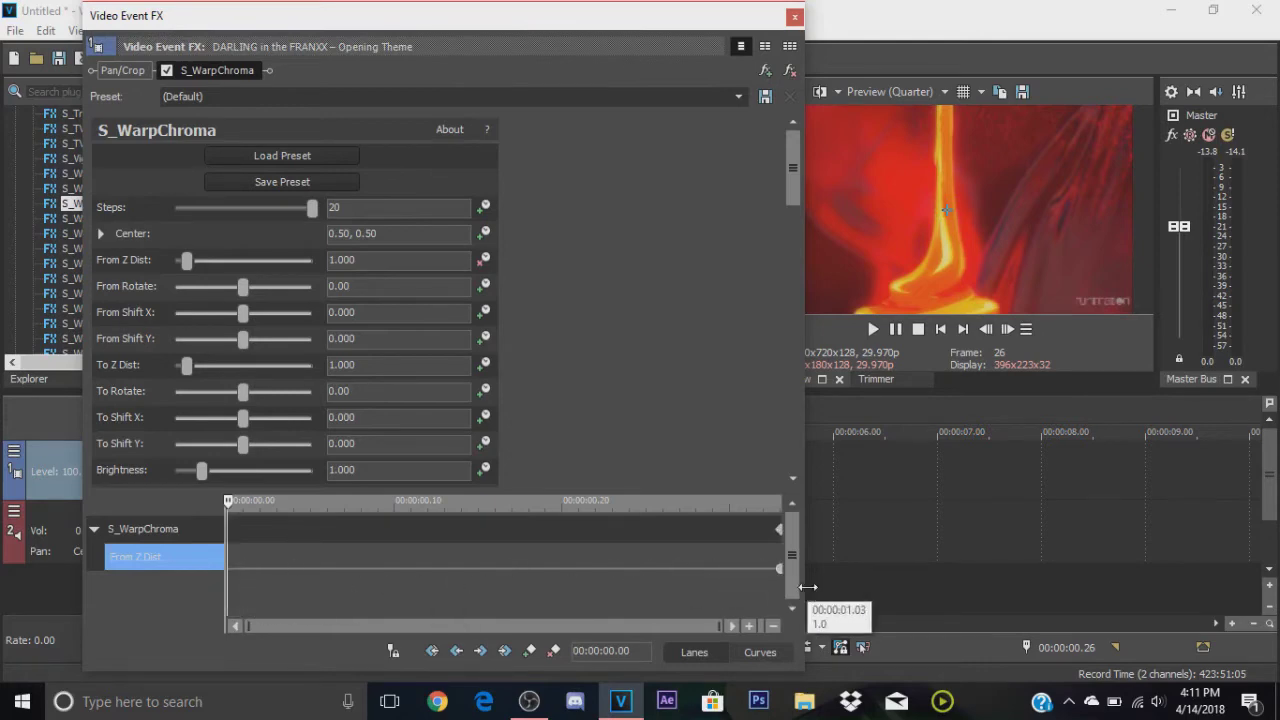
pyautogui.scroll(3, 713, 578)
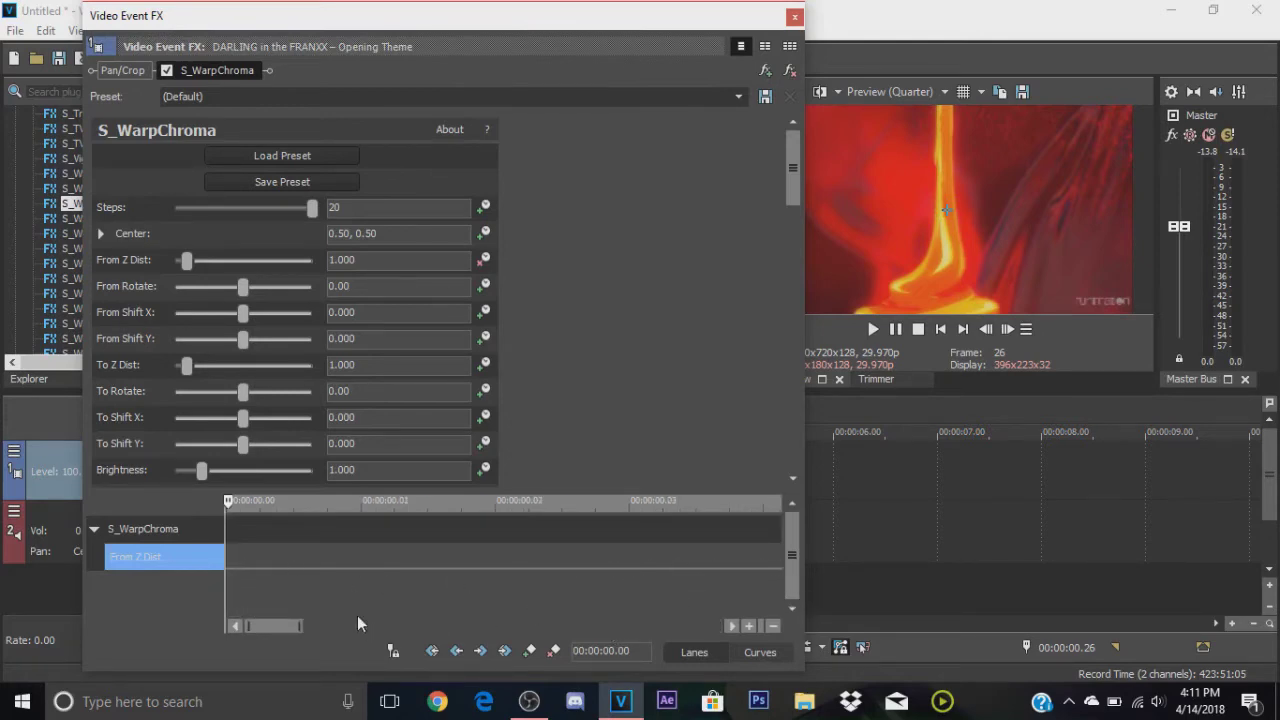
pyautogui.click(504, 650)
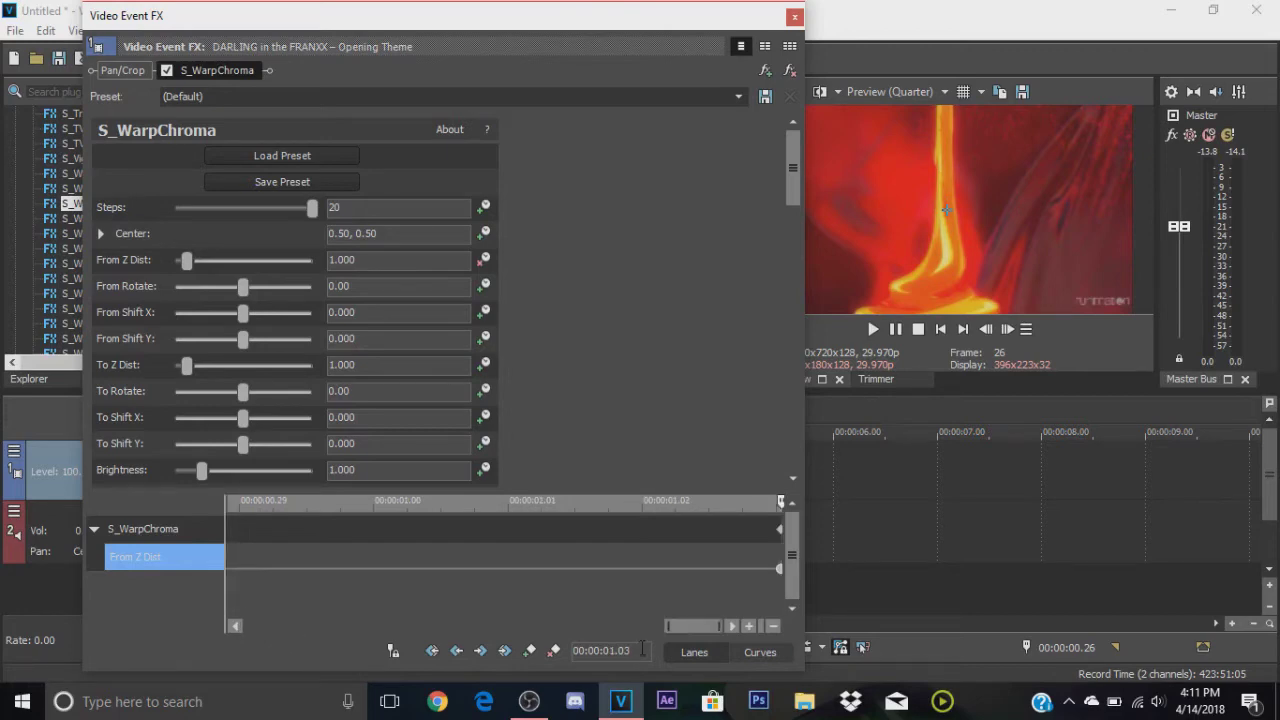
pyautogui.click(437, 626)
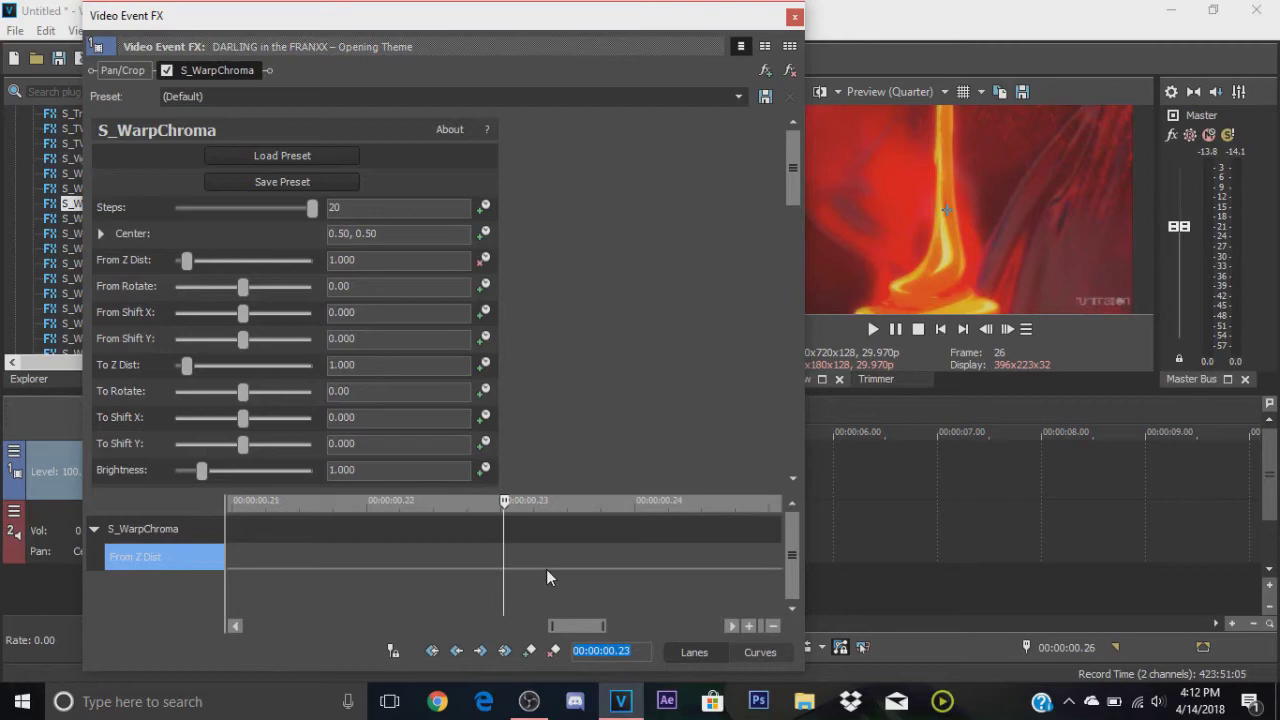
pyautogui.click(531, 652)
pyautogui.moveTo(571, 627); pyautogui.dragTo(741, 641)
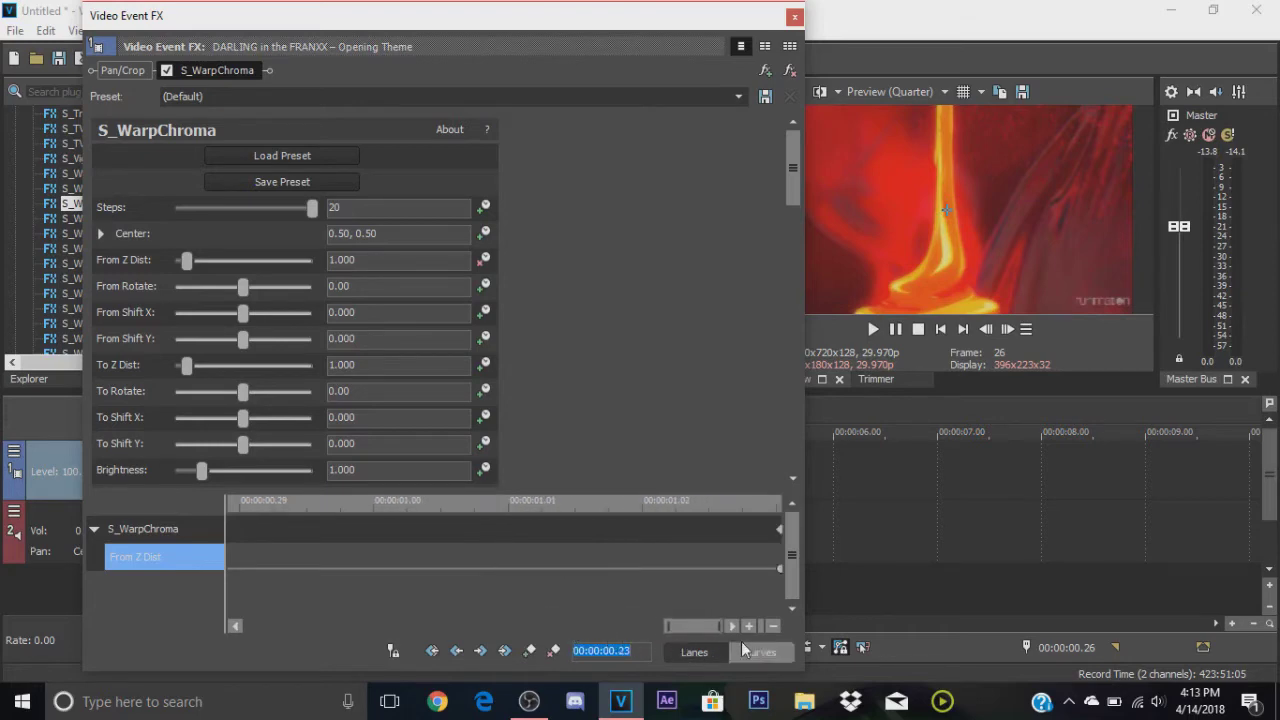
pyautogui.click(779, 568)
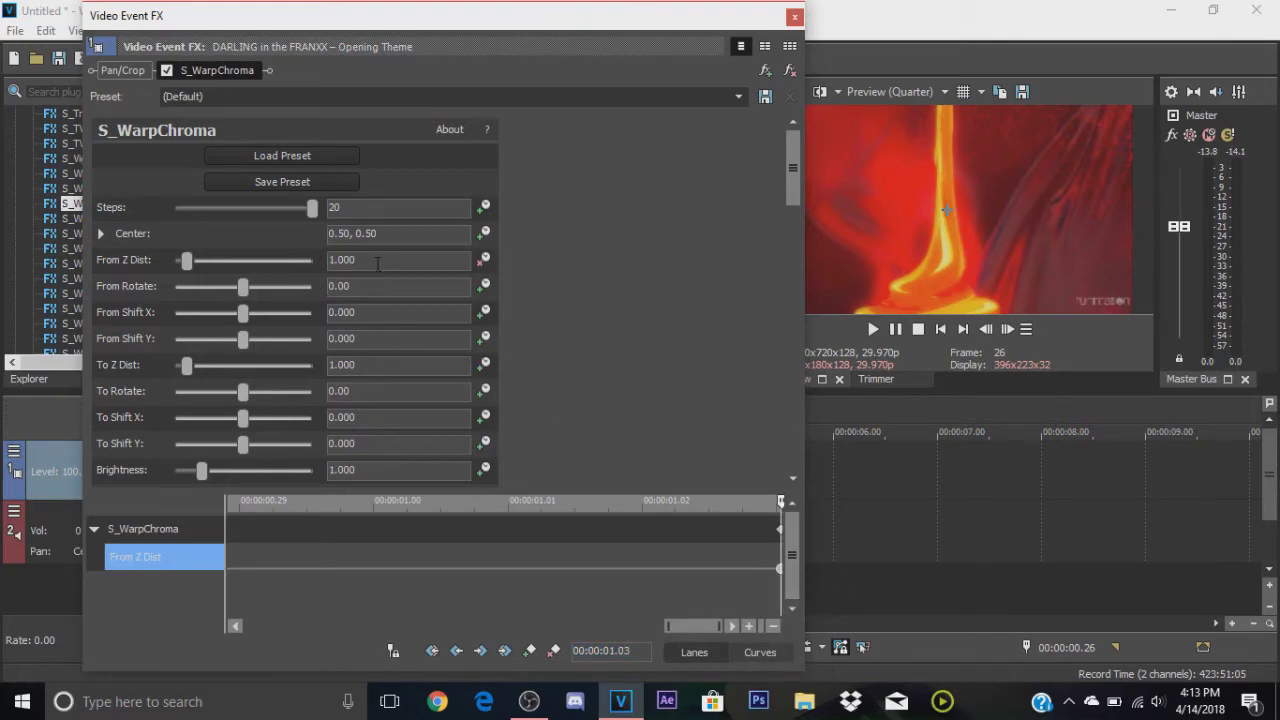
# Step: Set From Z Dist to 0.1 on the 00:00:01.03 keyframe and give it Smooth Fade
pyautogui.click(362, 261)
pyautogui.moveTo(362, 261); pyautogui.dragTo(208, 258)
pyautogui.write('0.1')
pyautogui.press('Return')
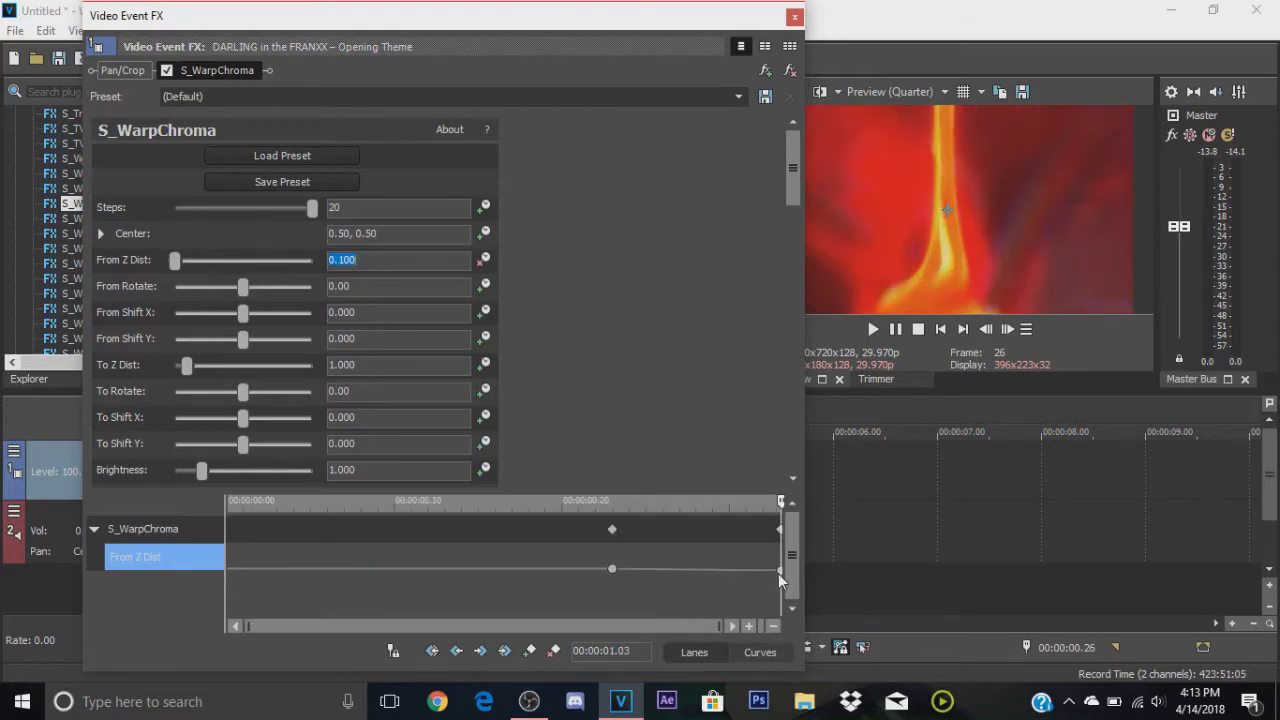
pyautogui.rightClick(779, 570)
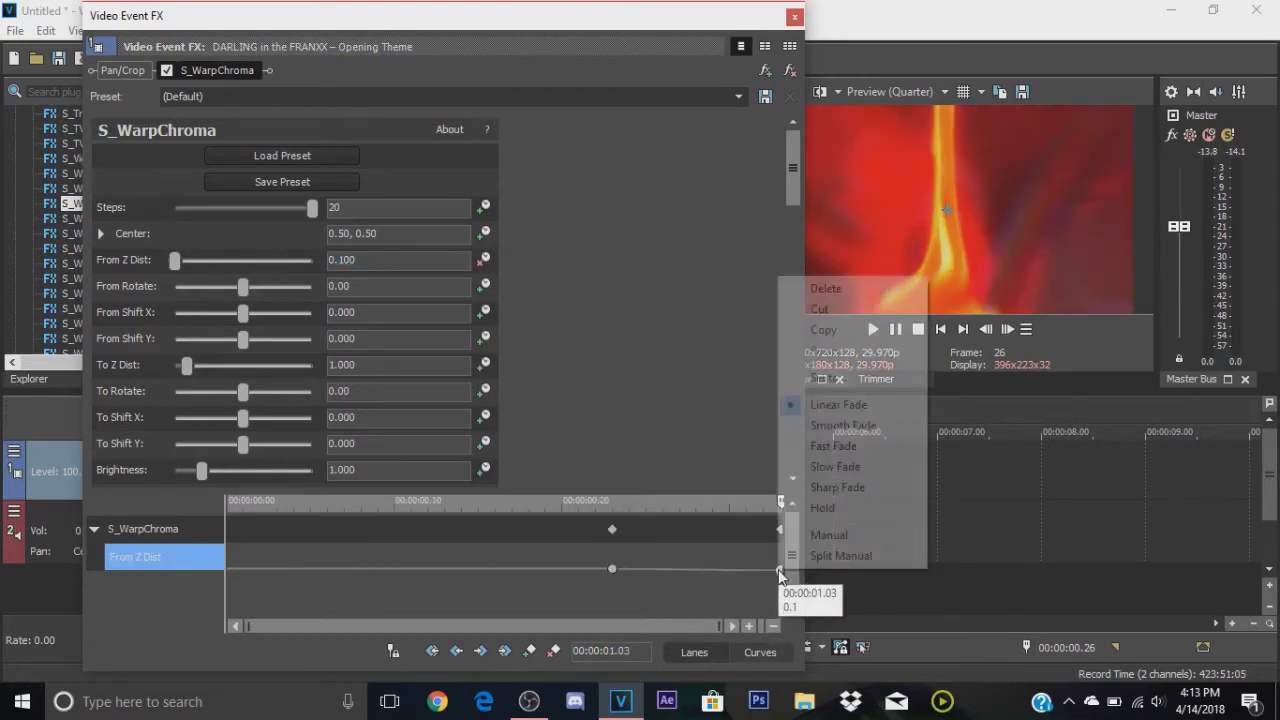
pyautogui.click(838, 425)
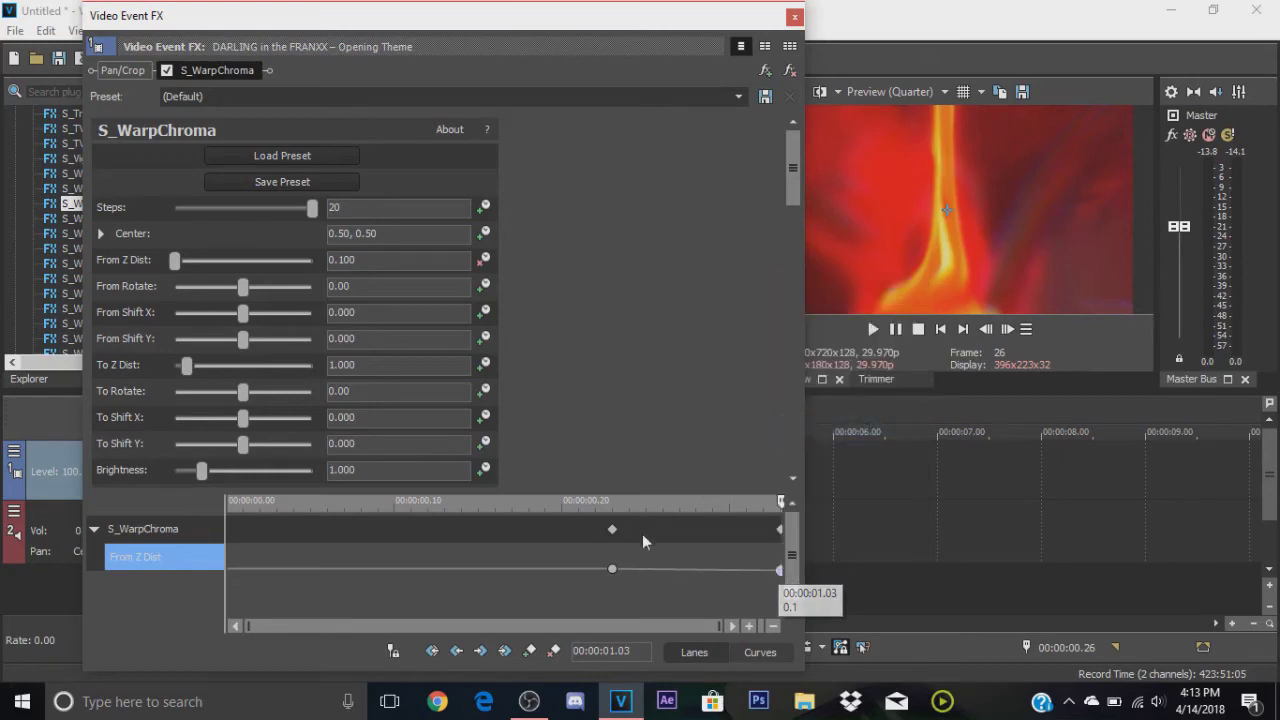
pyautogui.rightClick(613, 569)
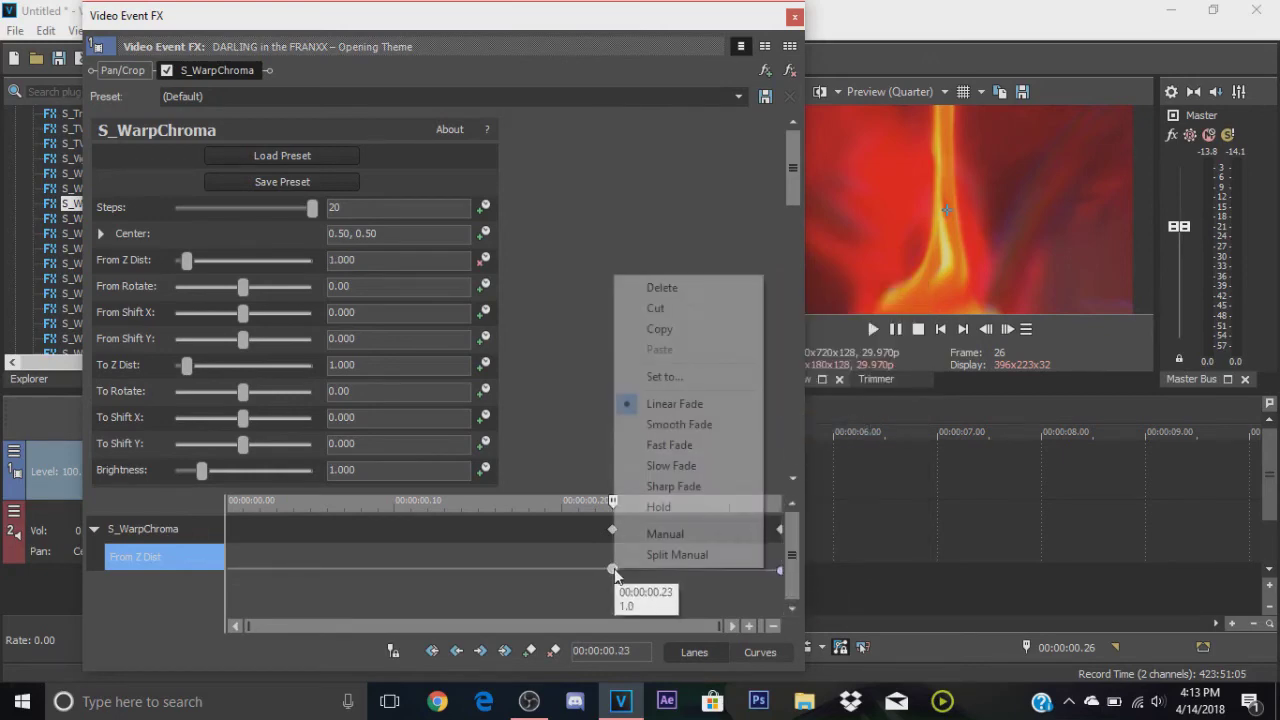
# Step: Give the 00:00:00.23 keyframe Slow Fade, close the effect settings, and select the second clip
pyautogui.click(688, 466)
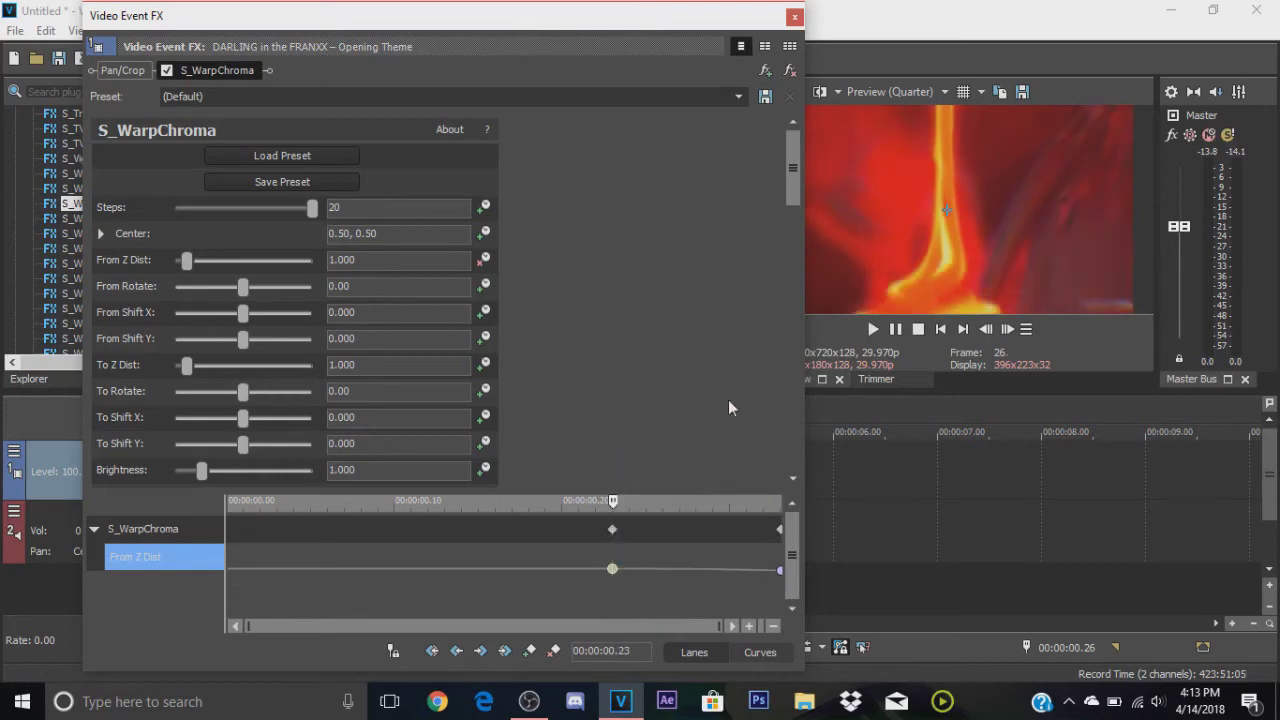
pyautogui.click(795, 18)
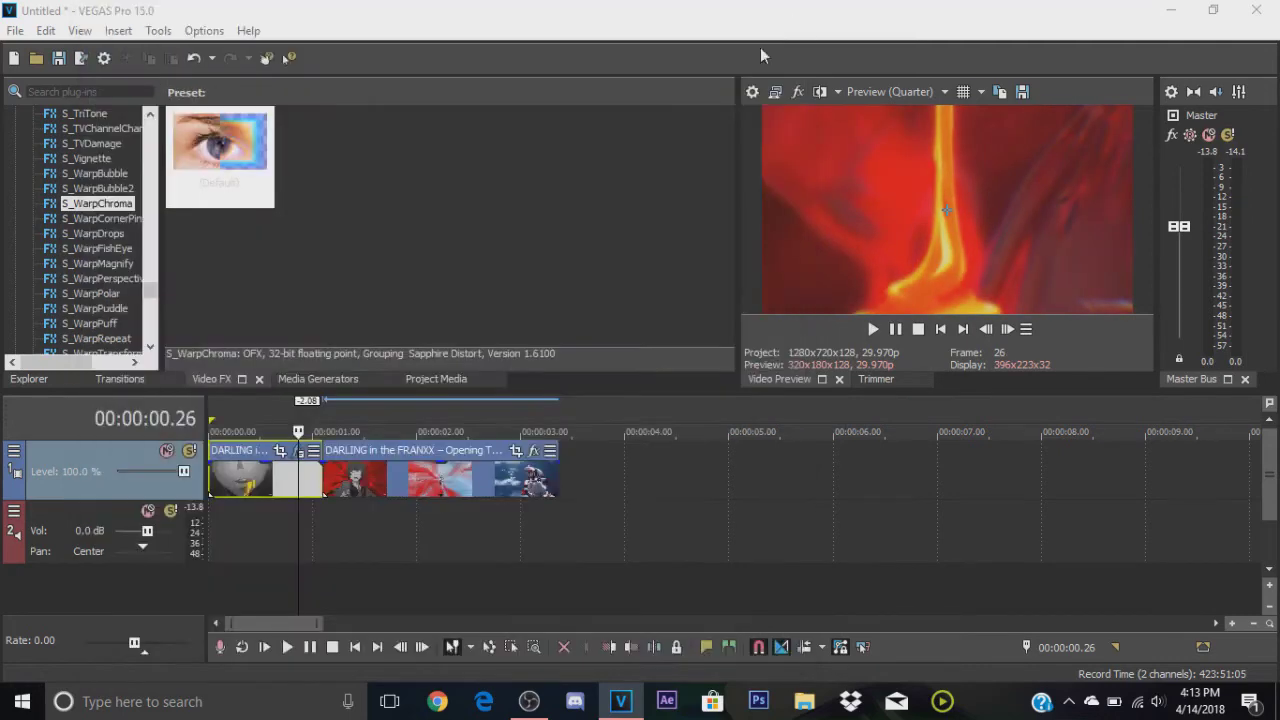
pyautogui.click(333, 485)
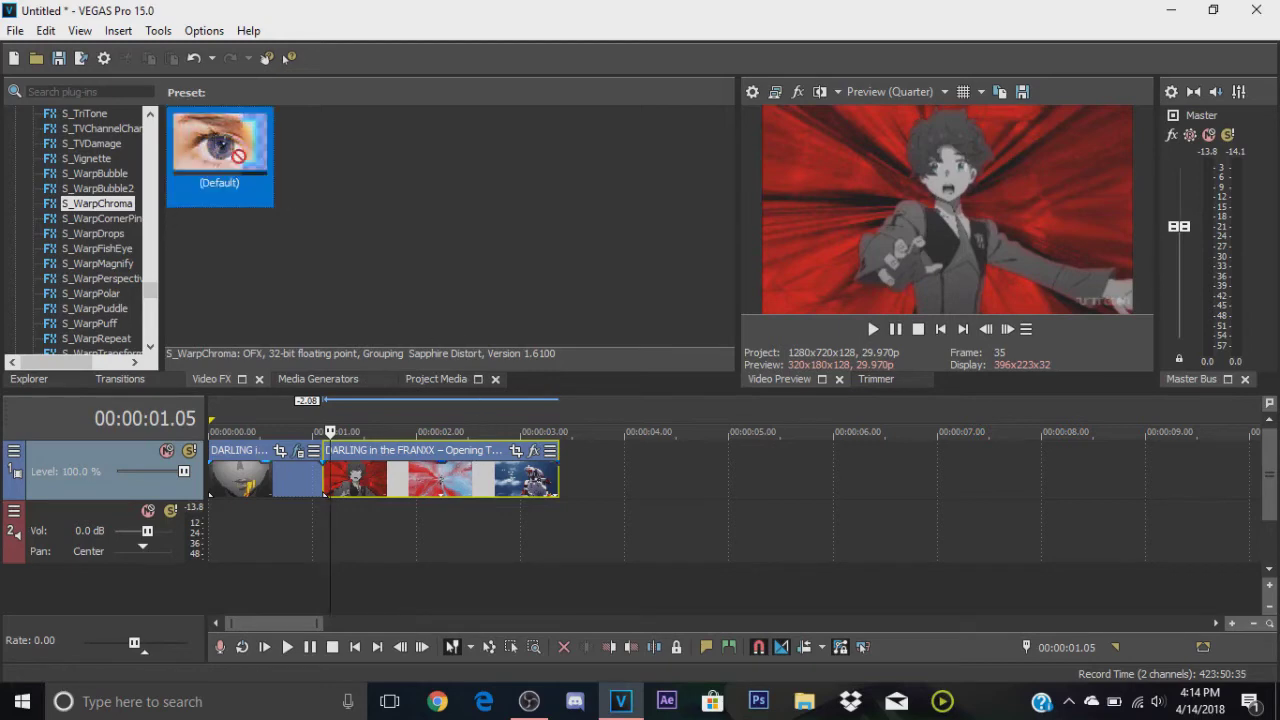
# Step: Apply S_WarpChroma to the second clip with Steps 20 and From Z Dist 1.000
pyautogui.moveTo(323, 492); pyautogui.dragTo(343, 470)
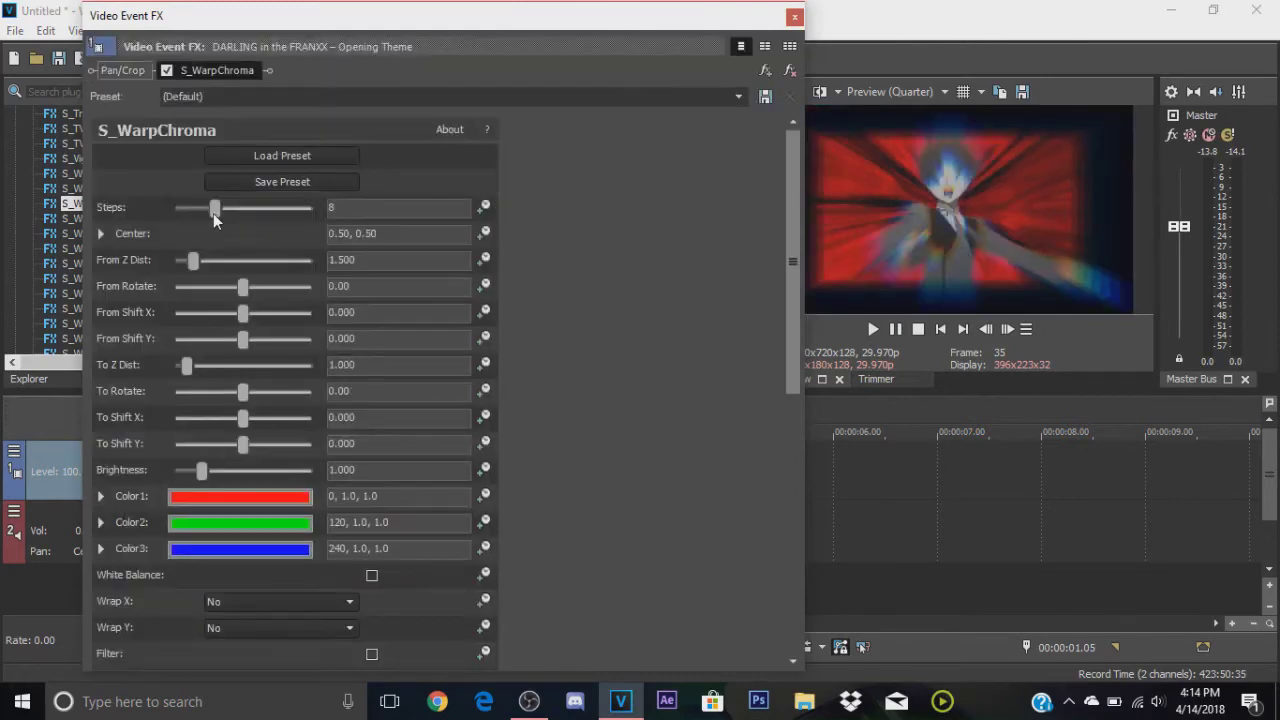
pyautogui.moveTo(213, 213); pyautogui.dragTo(381, 211)
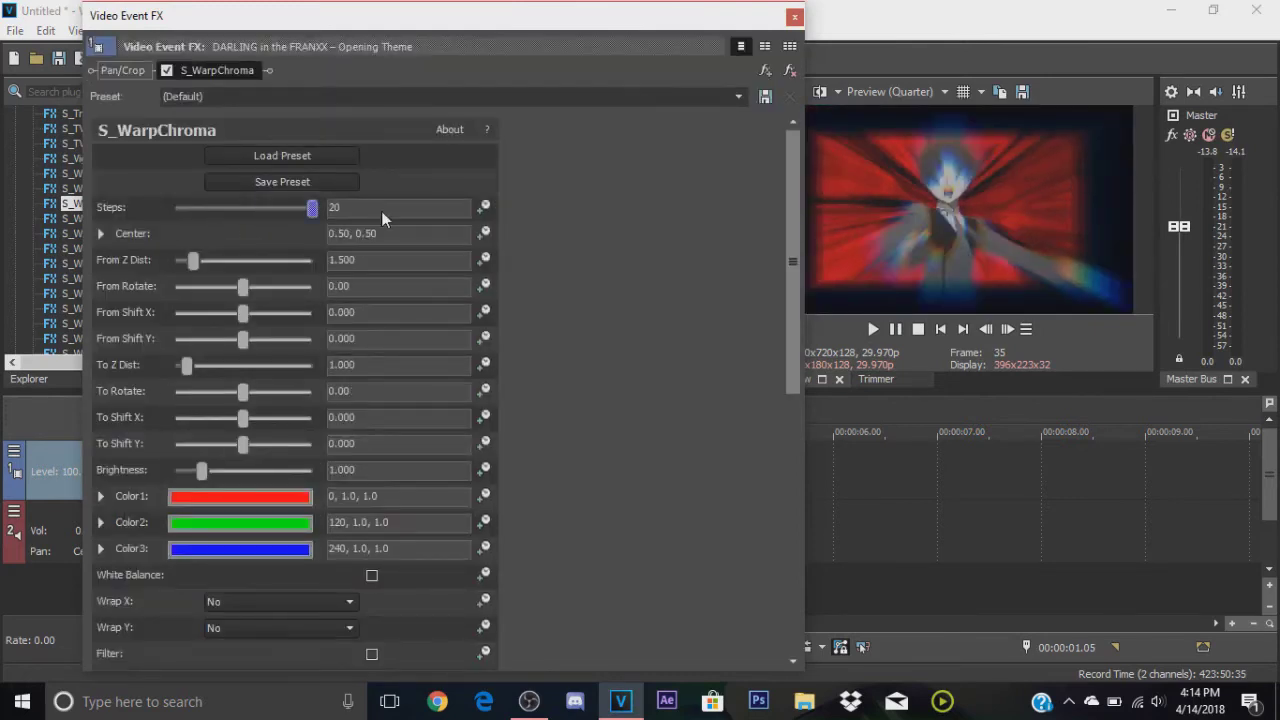
pyautogui.click(372, 263)
pyautogui.write('1')
pyautogui.press('Return')
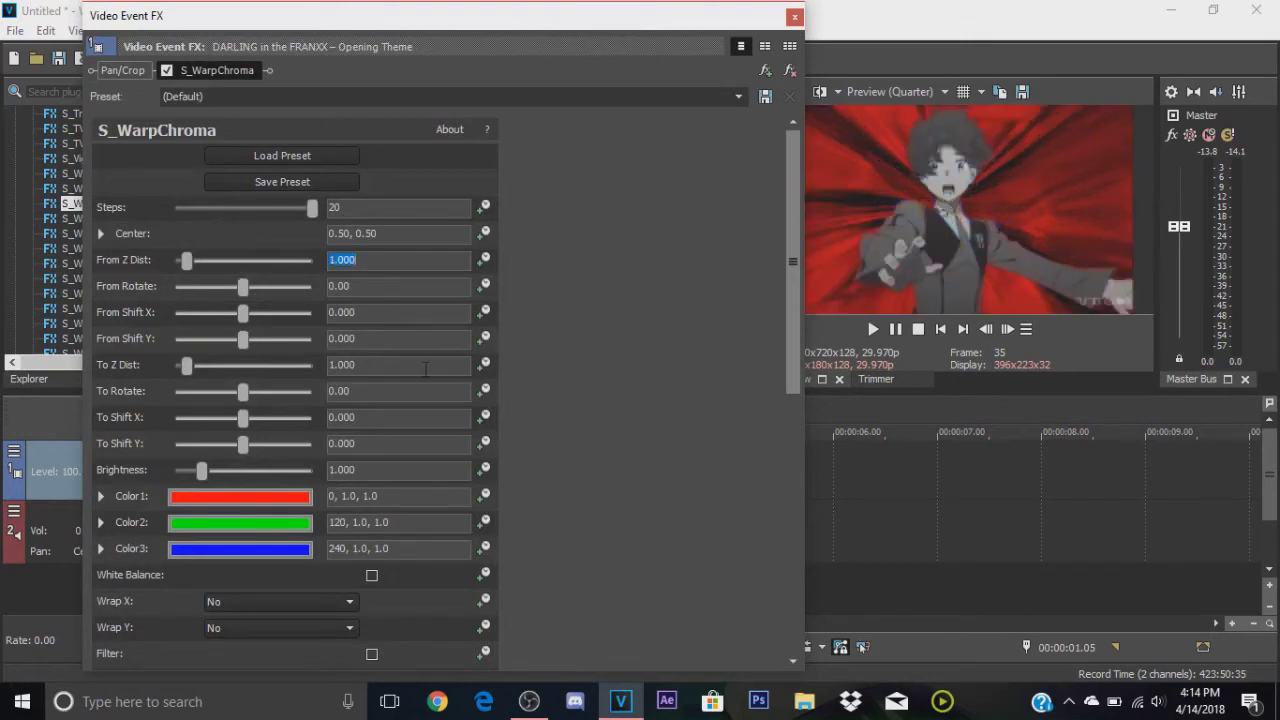
# Step: Set Wrap Y and Wrap X to Reflect and enable From Z Dist keyframing
pyautogui.scroll(-1, 451, 318)
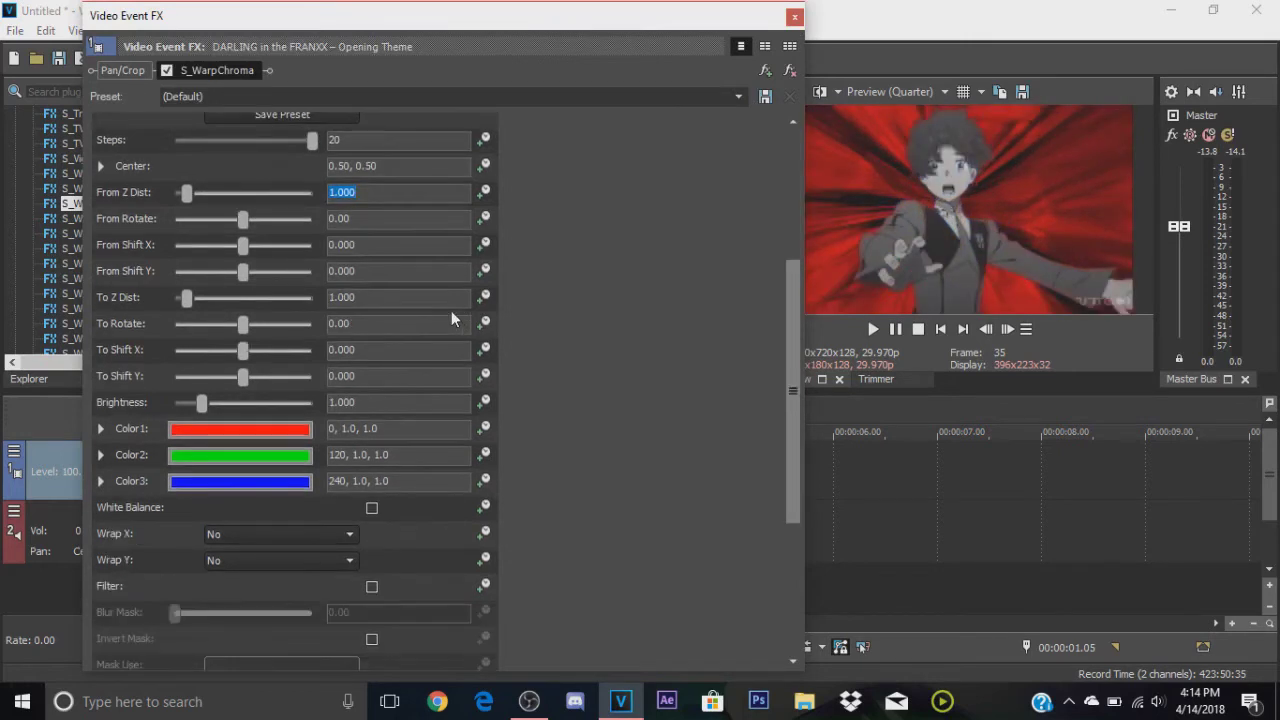
pyautogui.click(214, 564)
pyautogui.click(224, 603)
pyautogui.click(236, 538)
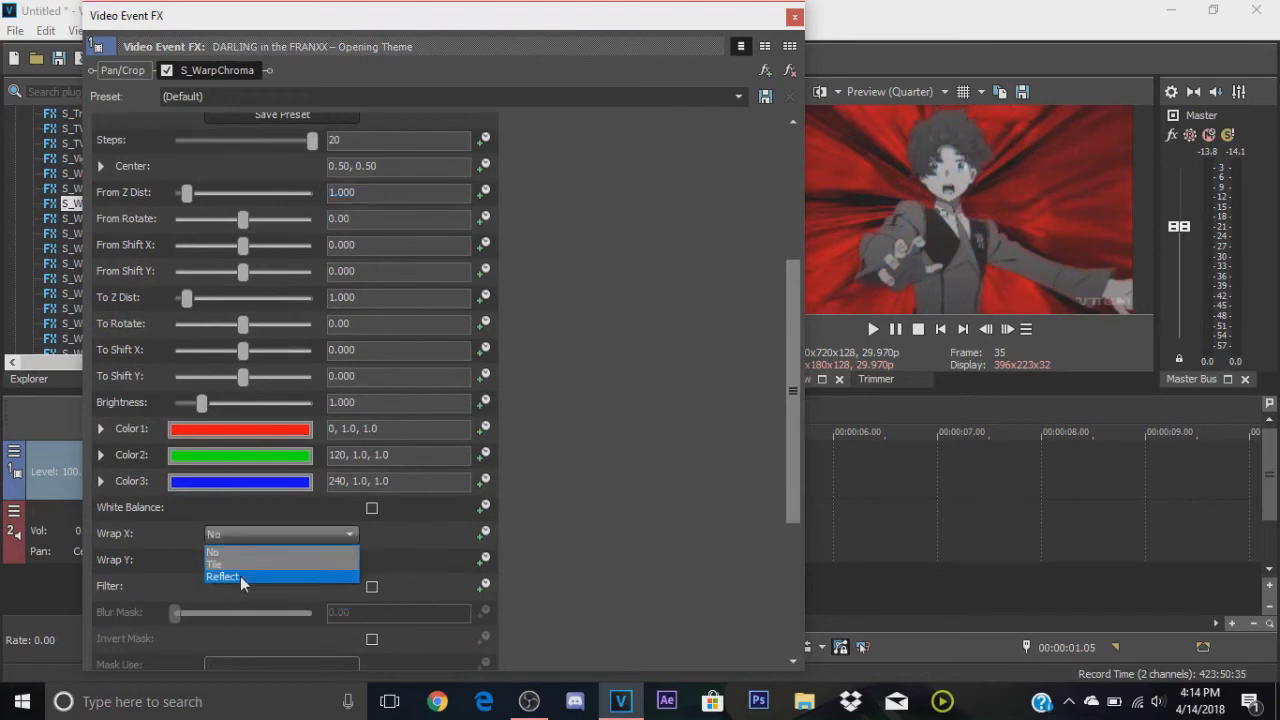
pyautogui.click(243, 578)
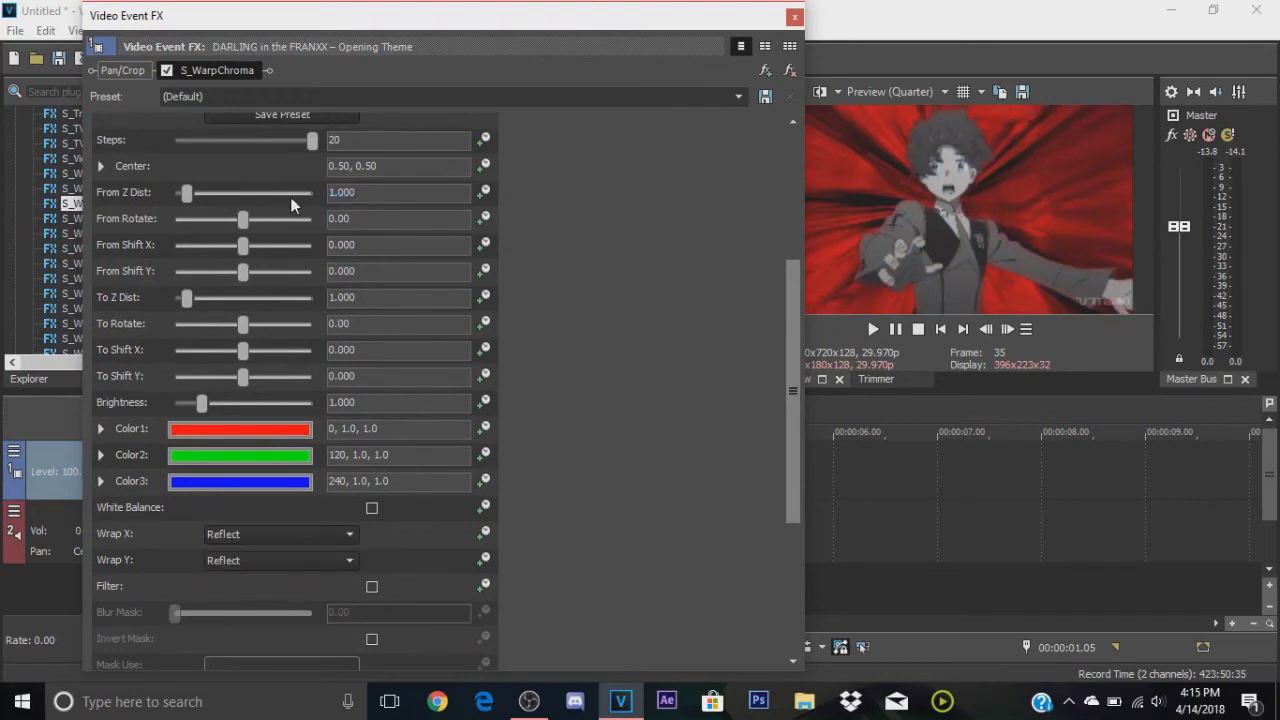
pyautogui.click(483, 192)
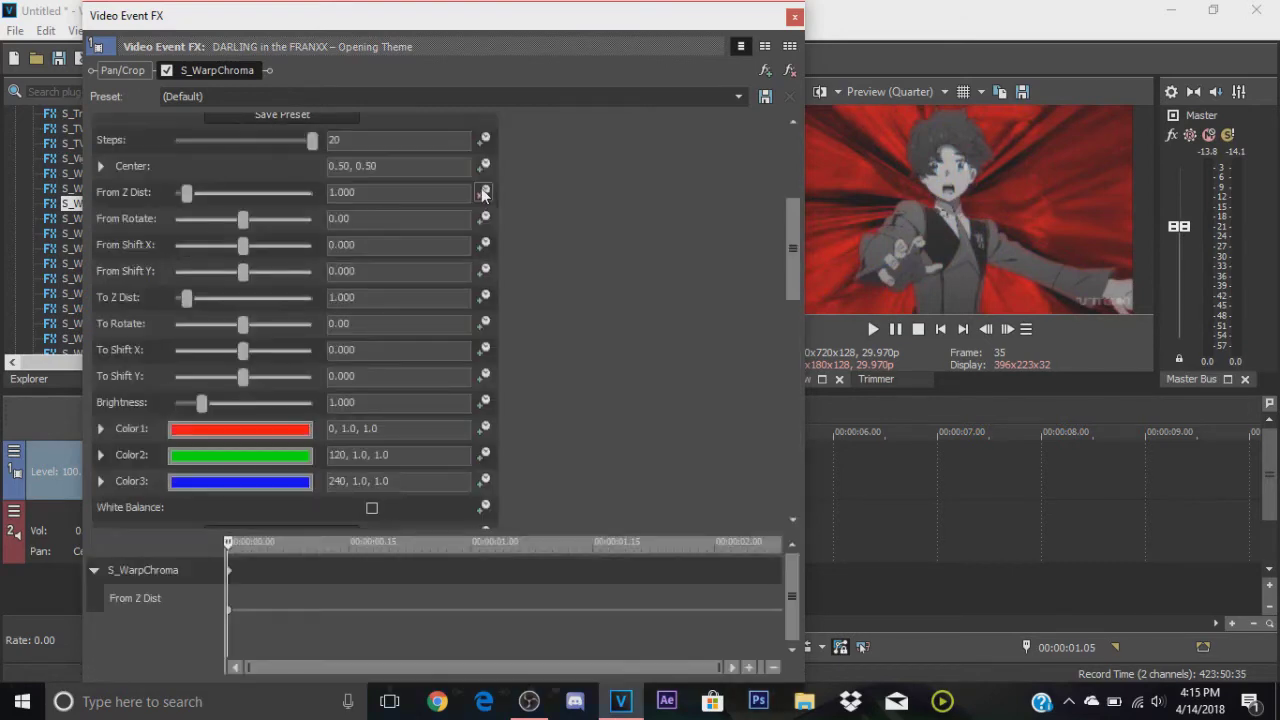
# Step: Set From Z Dist to 1.900 on the first keyframe and 1.000 on a new keyframe at 00:00:00.10
pyautogui.click(229, 611)
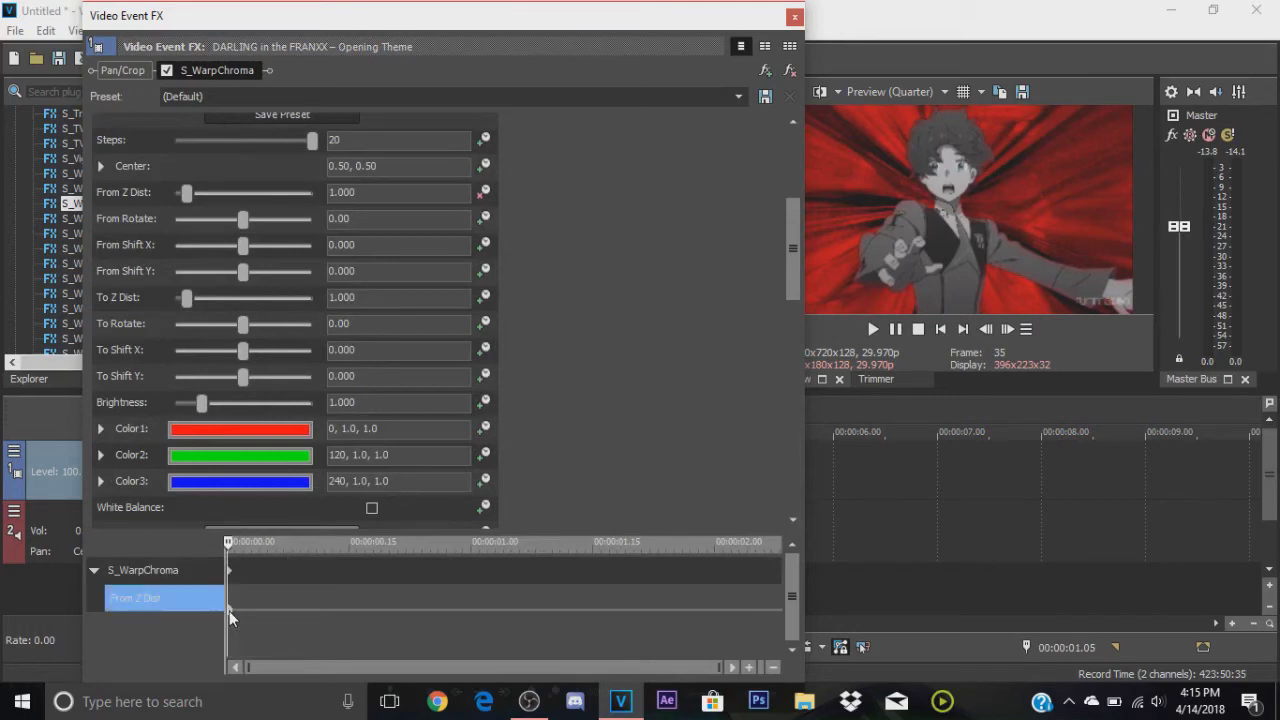
pyautogui.moveTo(366, 191); pyautogui.dragTo(336, 214)
pyautogui.write('9')
pyautogui.press('Return')
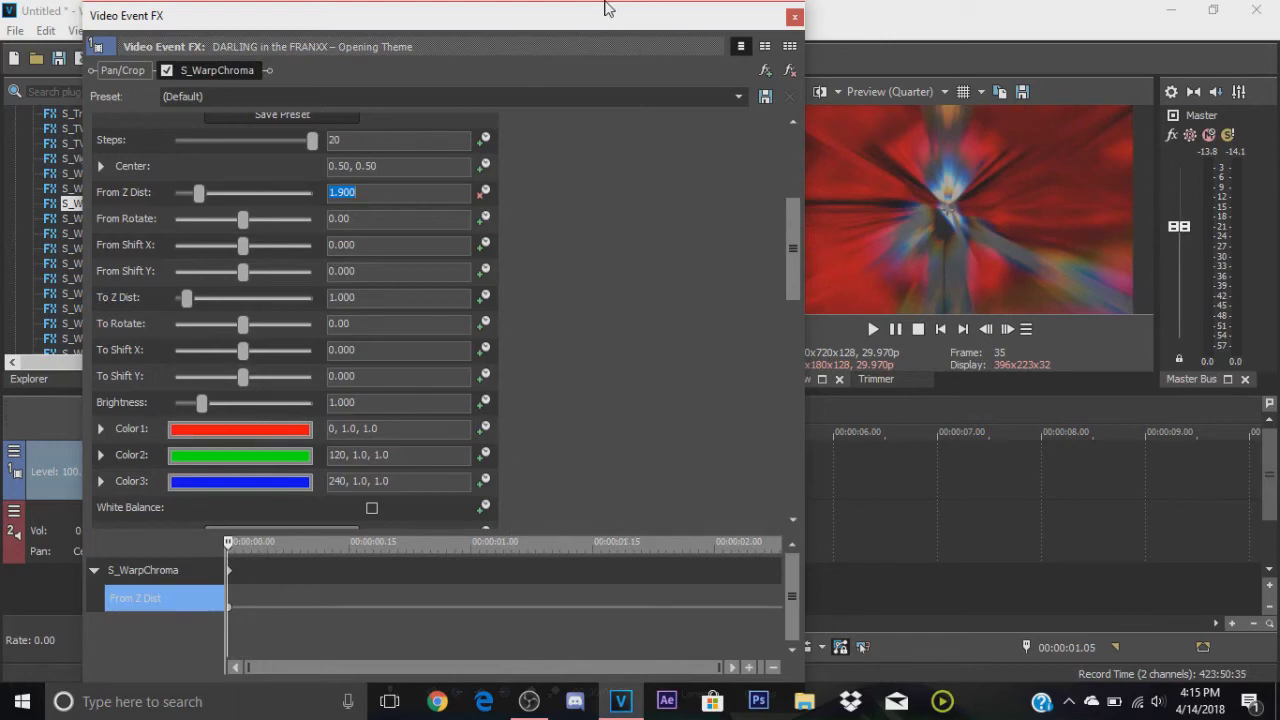
pyautogui.moveTo(620, 8); pyautogui.dragTo(643, 7)
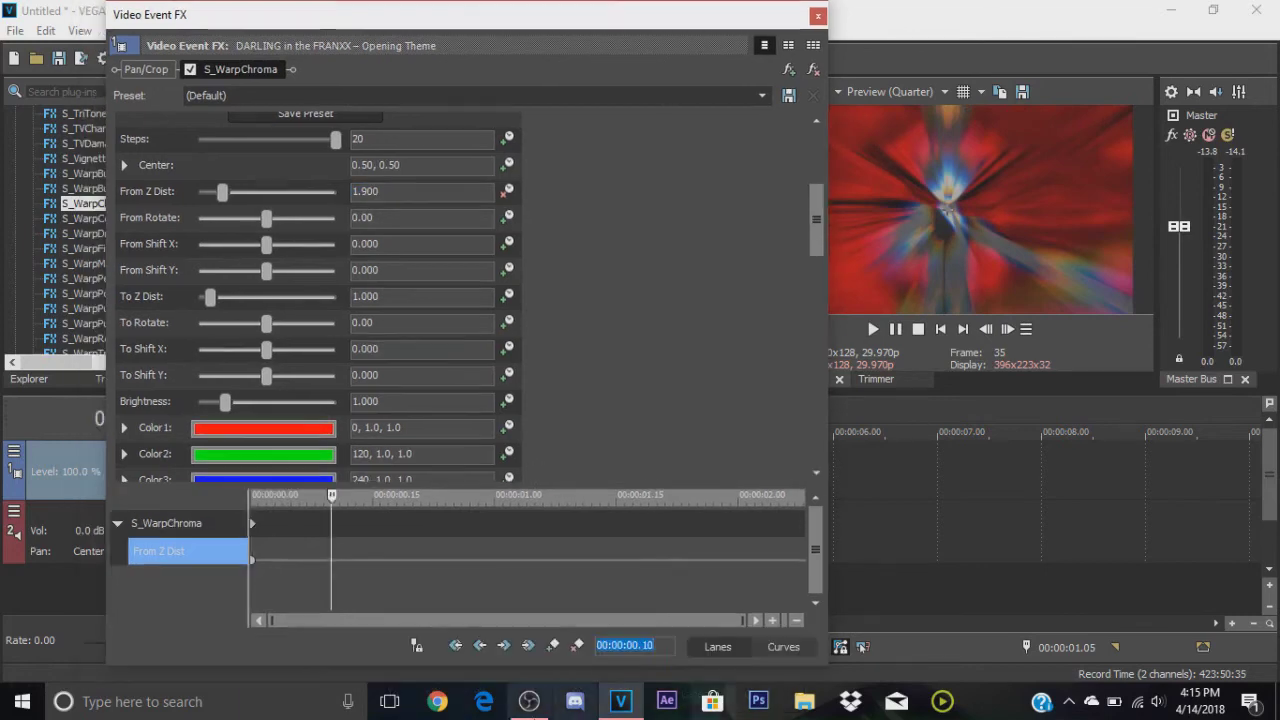
pyautogui.click(553, 645)
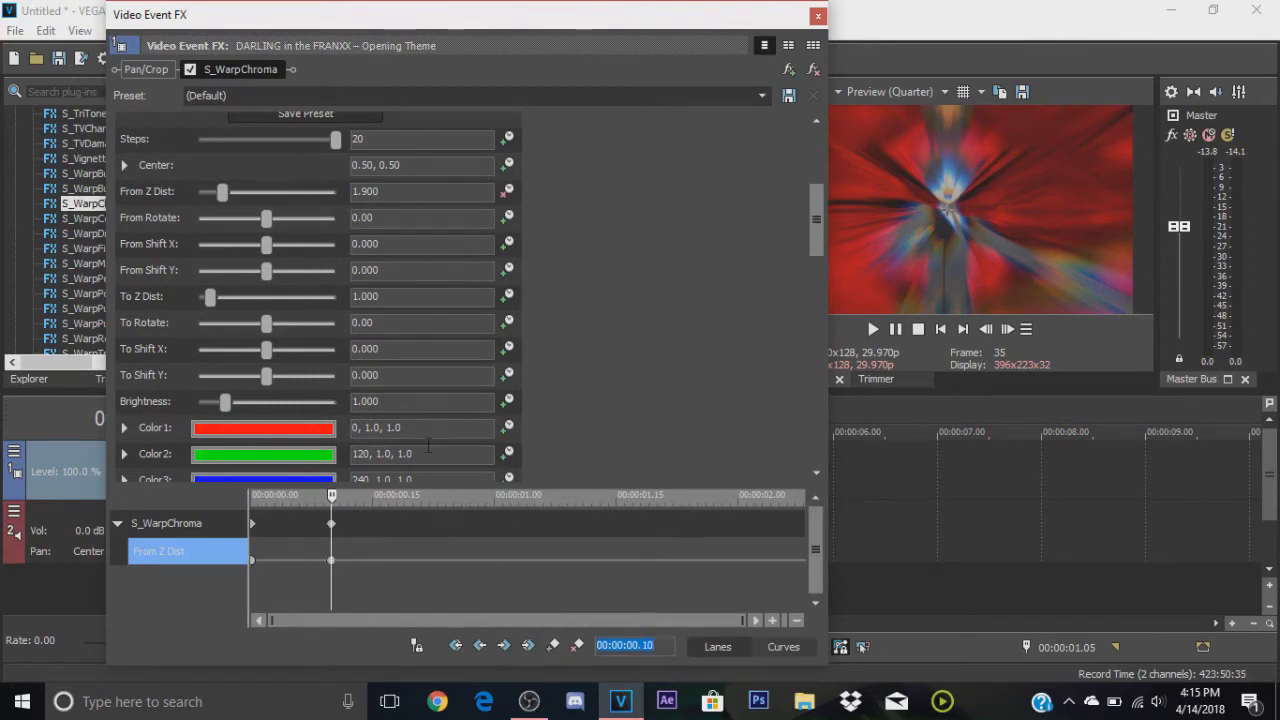
pyautogui.click(388, 196)
pyautogui.press('BackSpace')
pyautogui.press('Return')
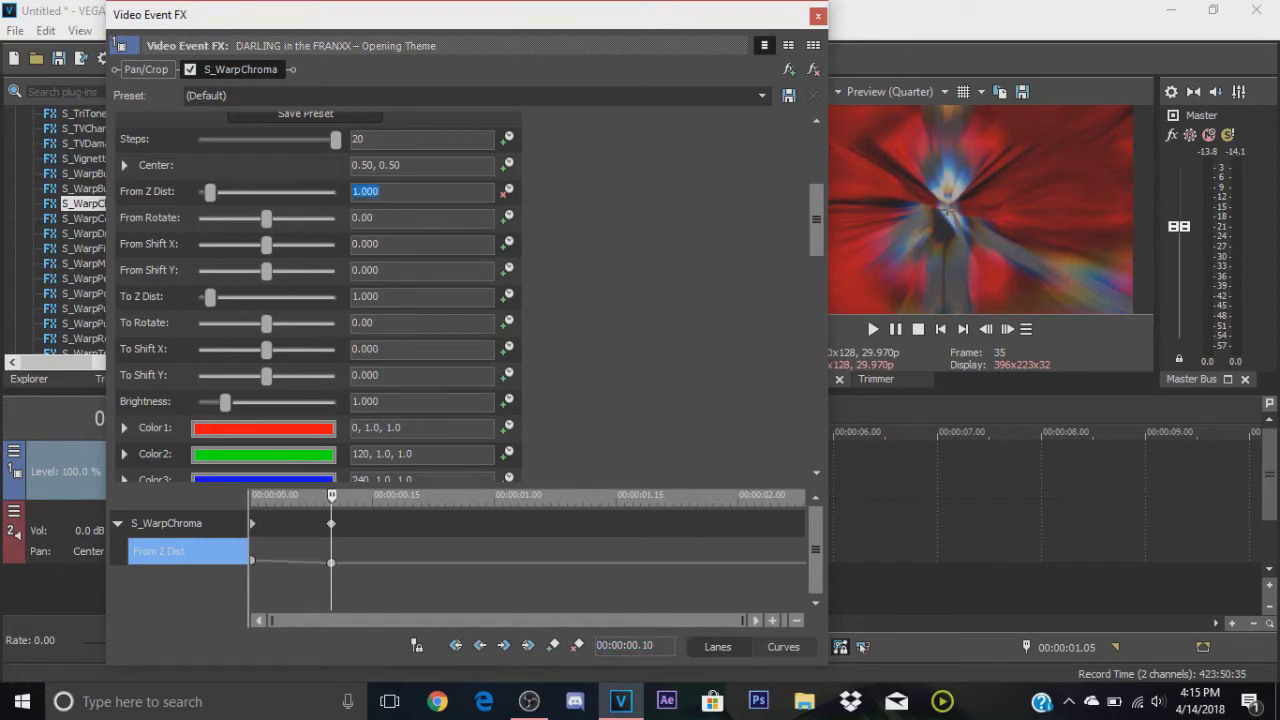
# Step: Change the first keyframe's fade curve, give the second keyframe Slow Fade, and close the effect window
pyautogui.click(252, 561)
pyautogui.rightClick(252, 565)
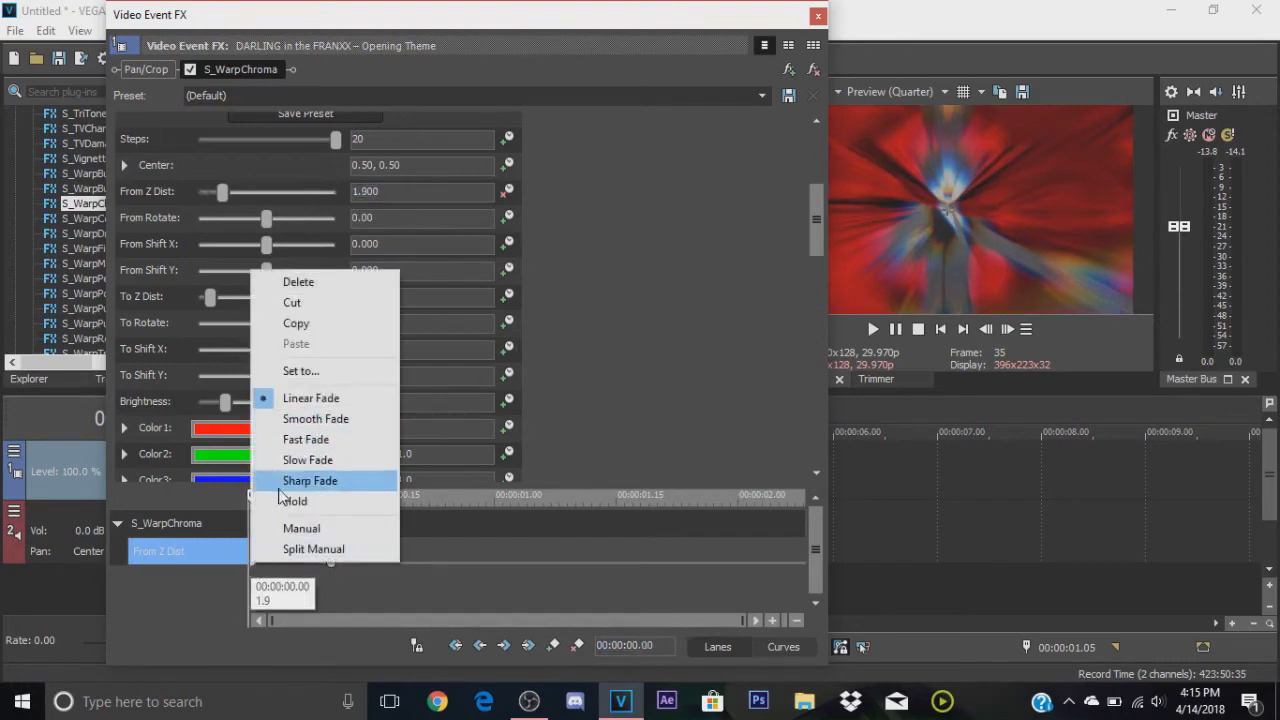
pyautogui.click(259, 563)
pyautogui.click(253, 561)
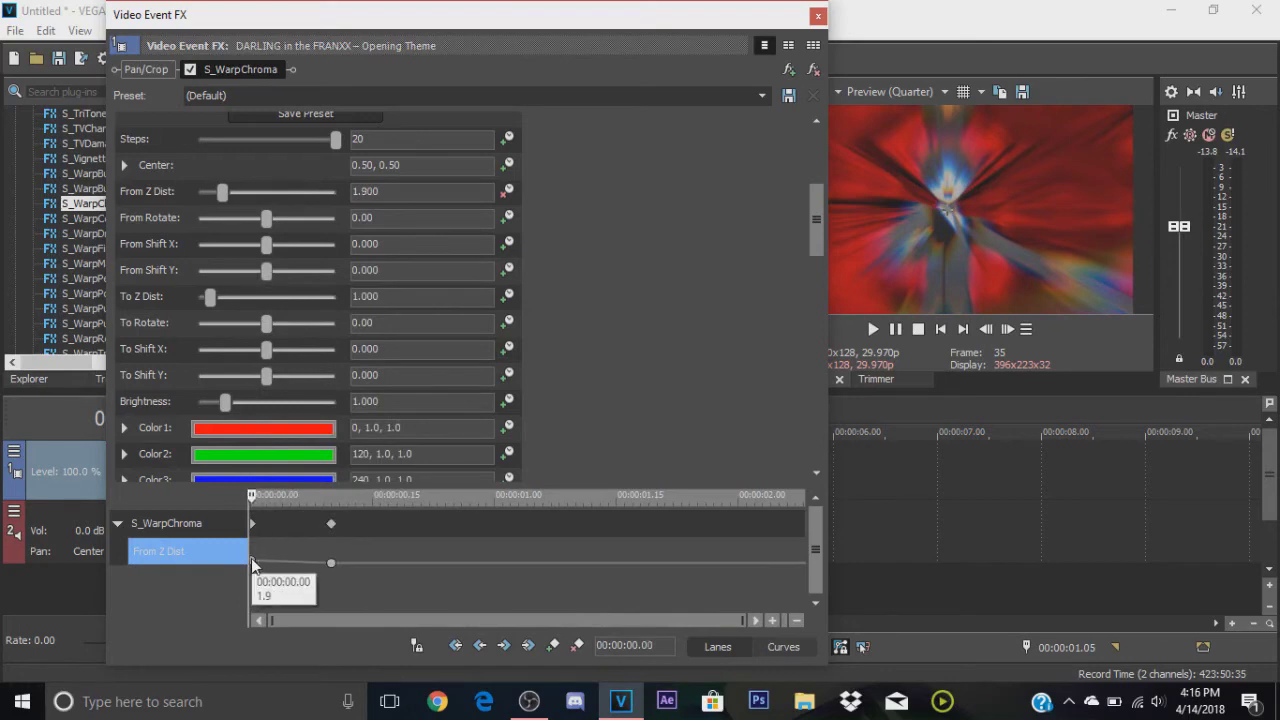
pyautogui.rightClick(253, 559)
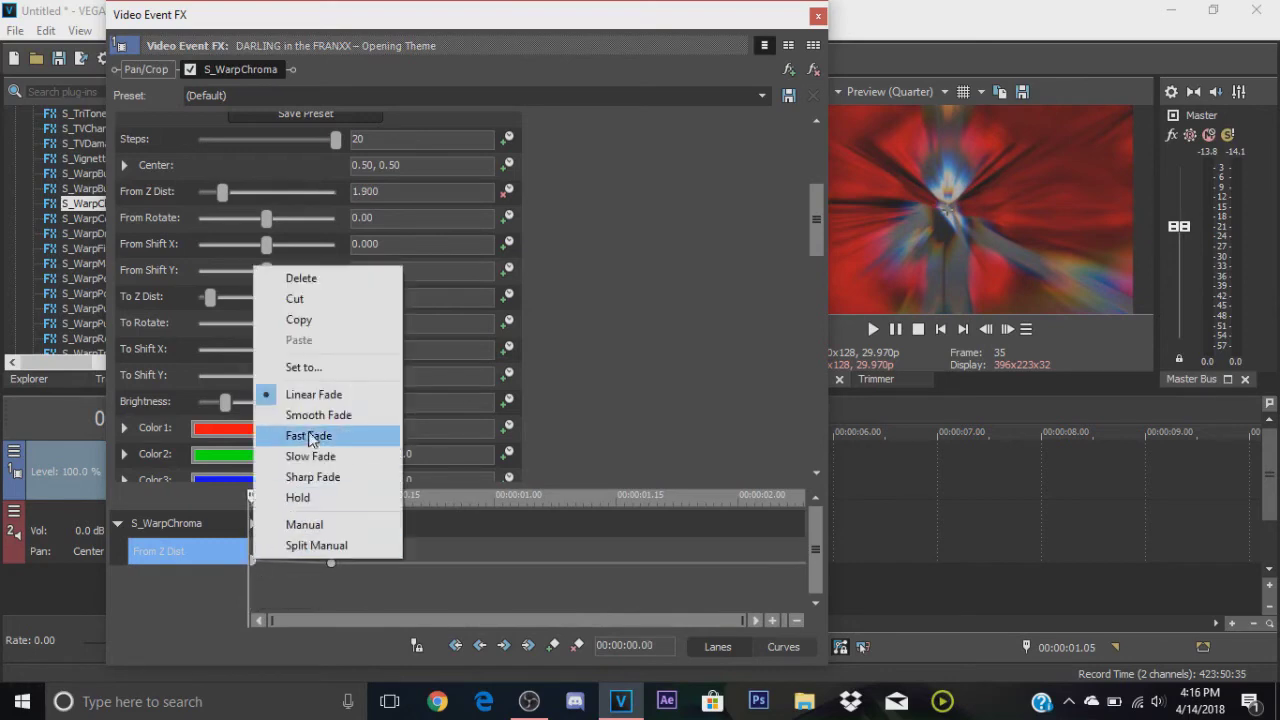
pyautogui.click(312, 414)
pyautogui.click(331, 562)
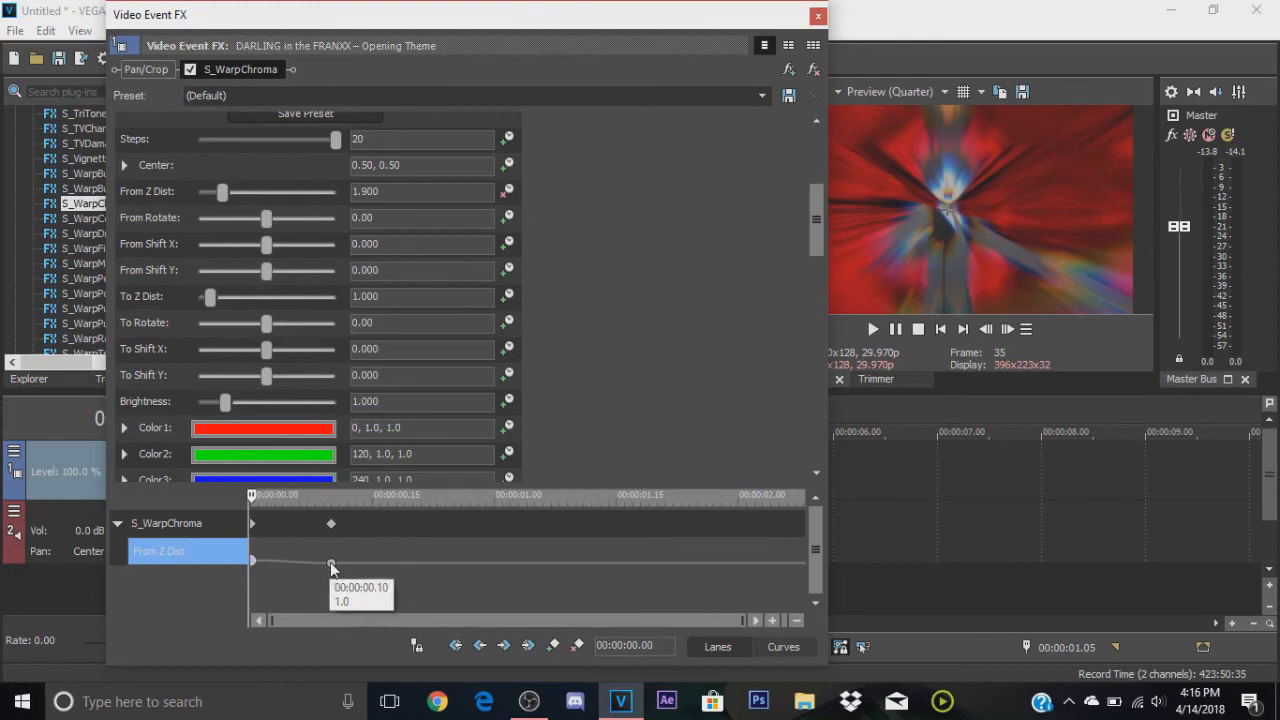
pyautogui.rightClick(332, 563)
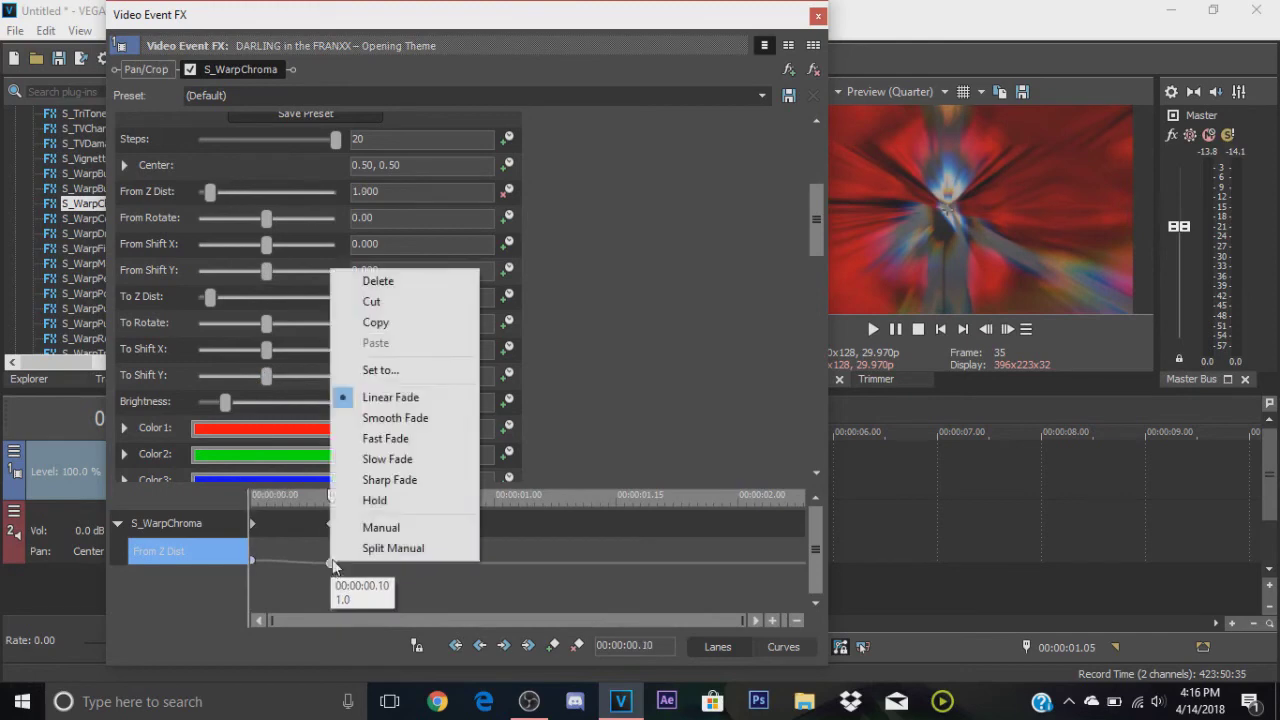
pyautogui.click(387, 459)
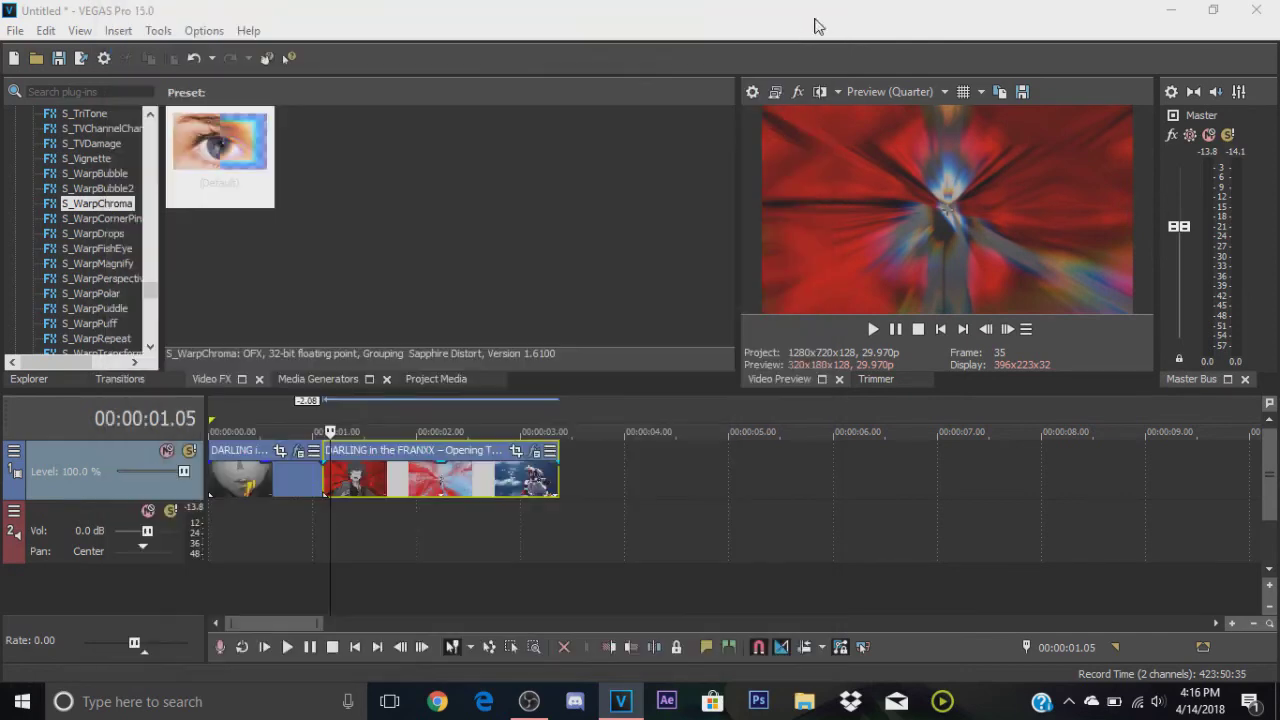
pyautogui.click(817, 16)
# Step: Loop roughly 00:00:00.26 to 00:00:01.14 across the cut and play the transition
pyautogui.click(306, 477)
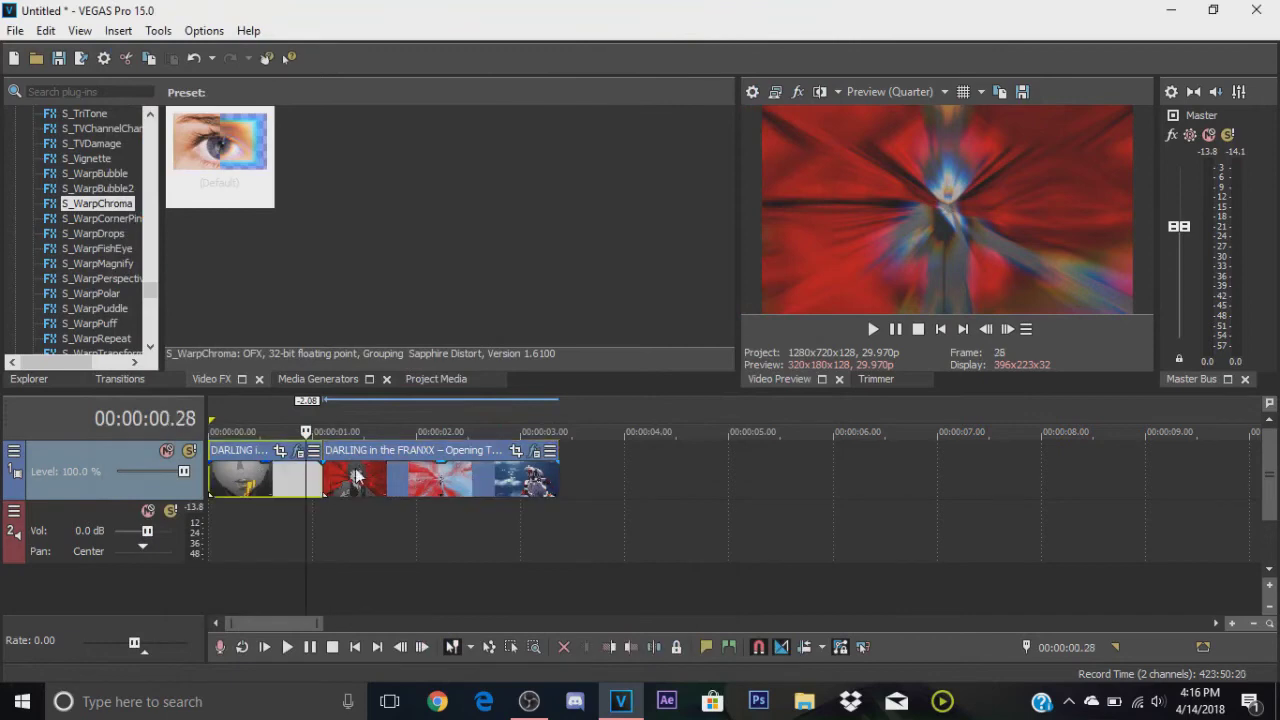
pyautogui.press('space')
pyautogui.click(274, 477)
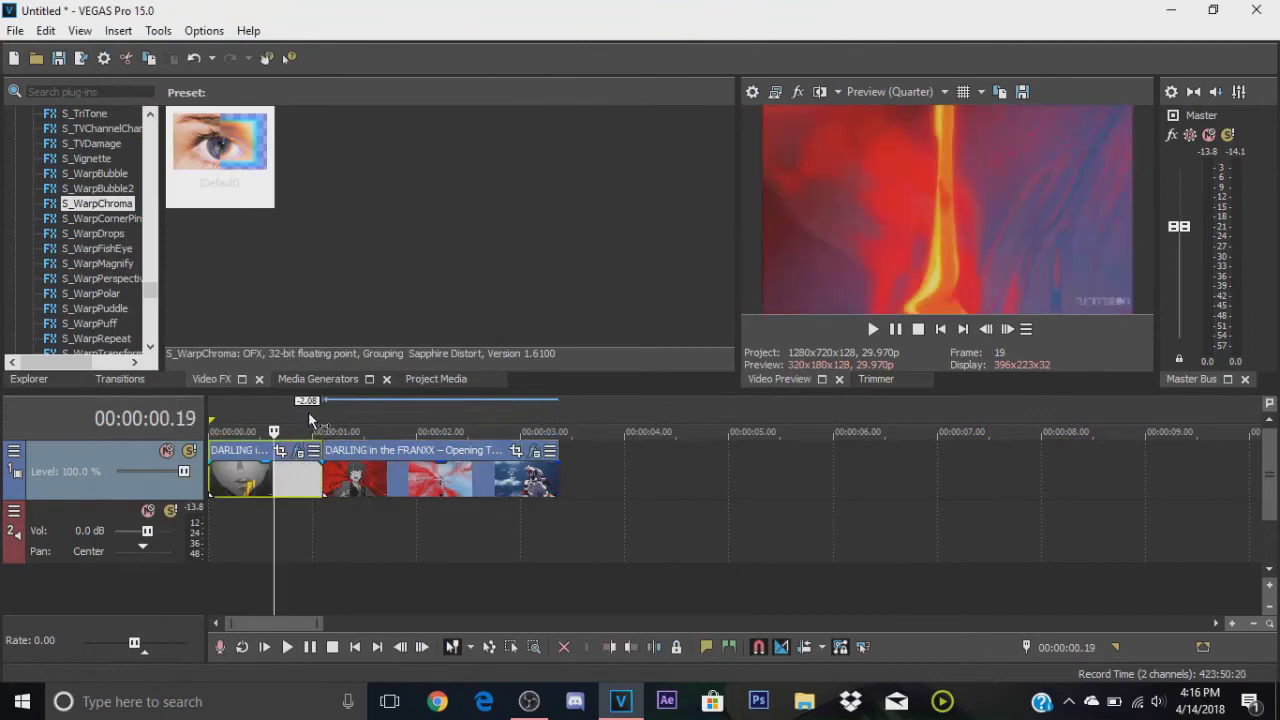
pyautogui.moveTo(296, 408); pyautogui.dragTo(351, 414)
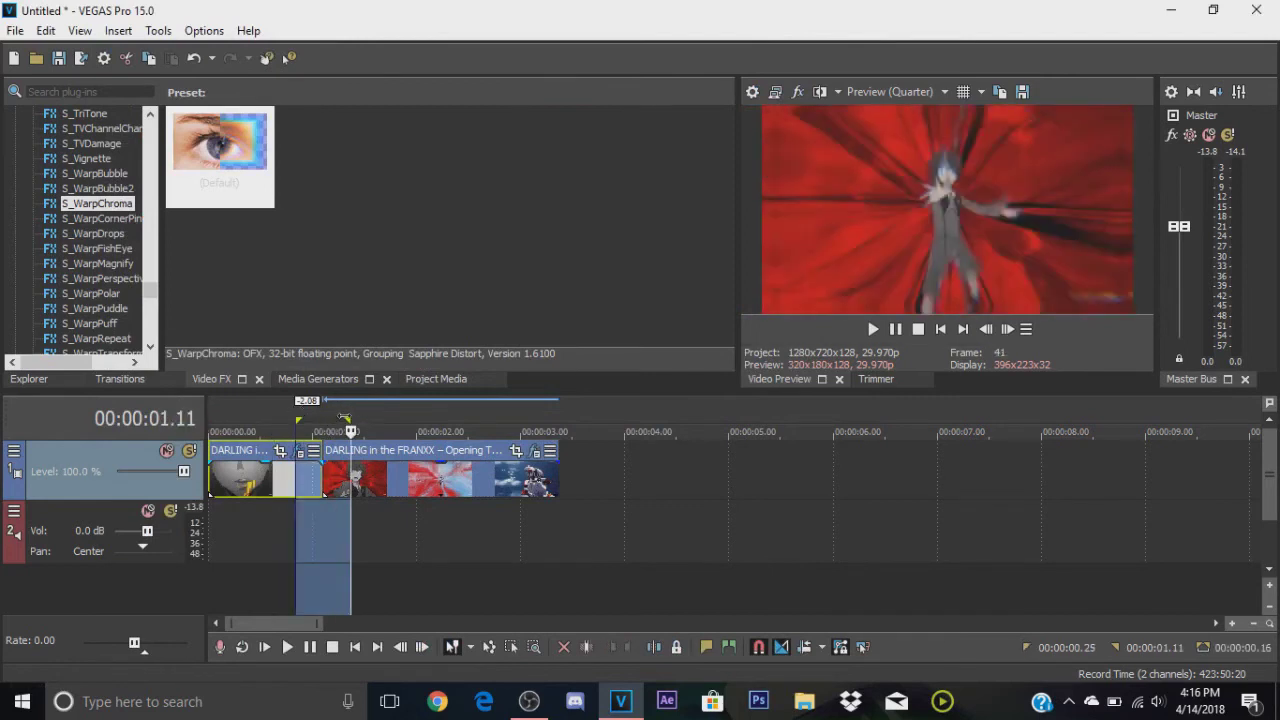
pyautogui.moveTo(344, 418); pyautogui.dragTo(361, 418)
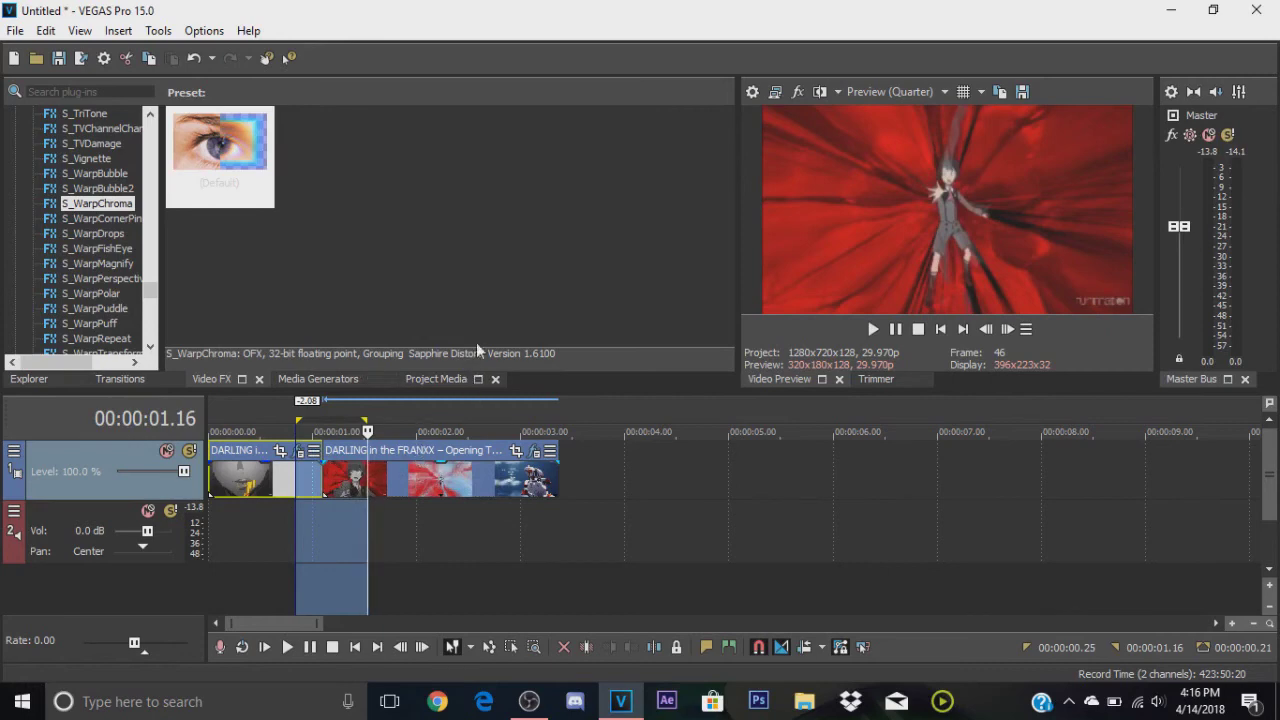
pyautogui.click(871, 330)
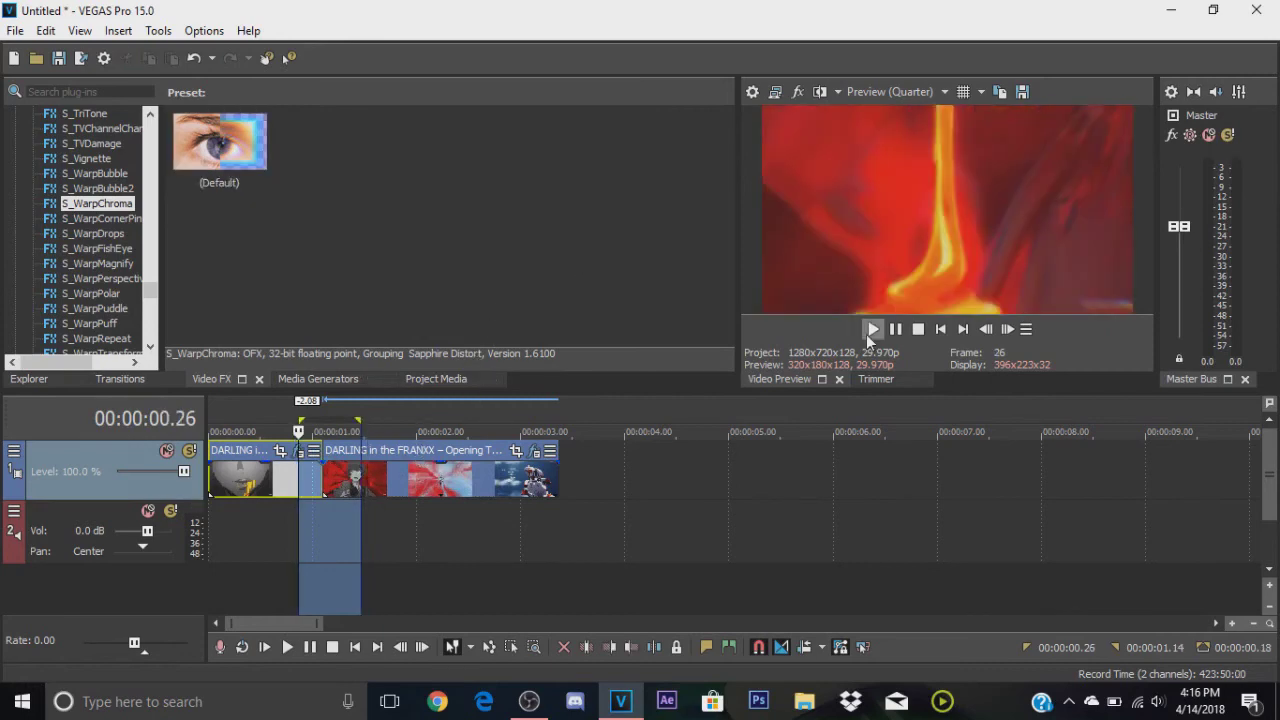